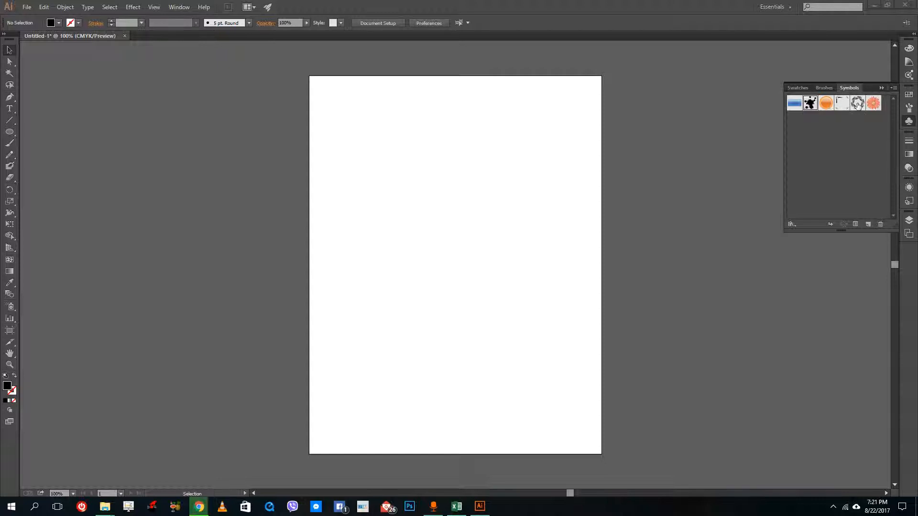
- Place the Ribbon symbol on the artboard, enlarge it to about 269 pt square and position it near the centre
left_click(859, 103)
left_click_drag(858, 104, 377, 192)
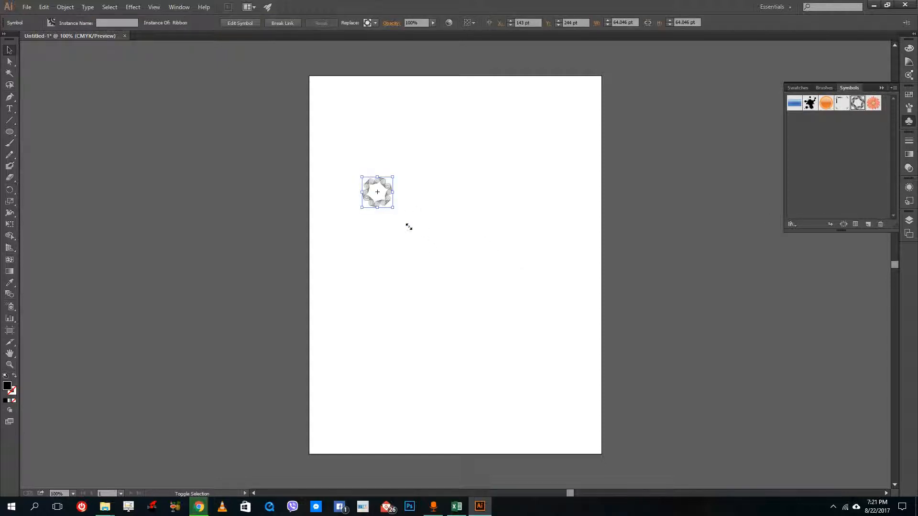
left_click_drag(409, 227, 508, 320)
left_click_drag(478, 236, 494, 235)
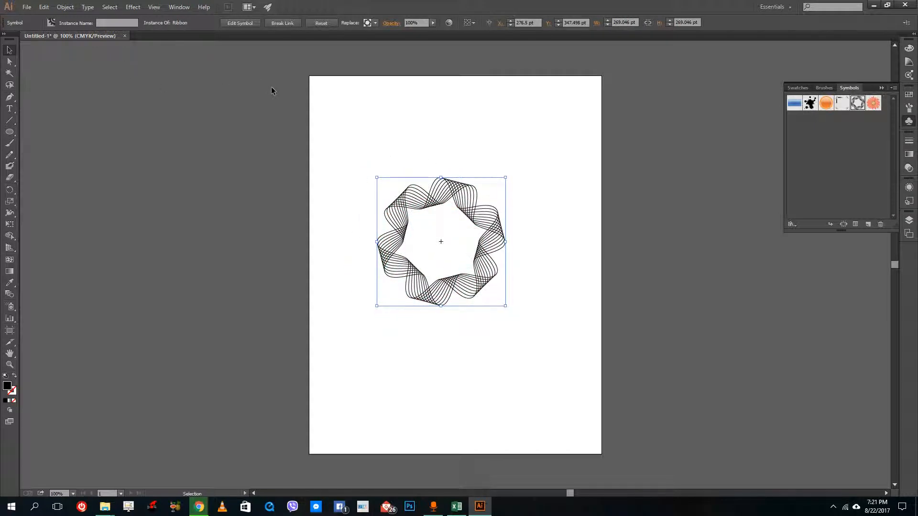
- Expand the ribbon symbol's object and fill into editable artwork
left_click(68, 8)
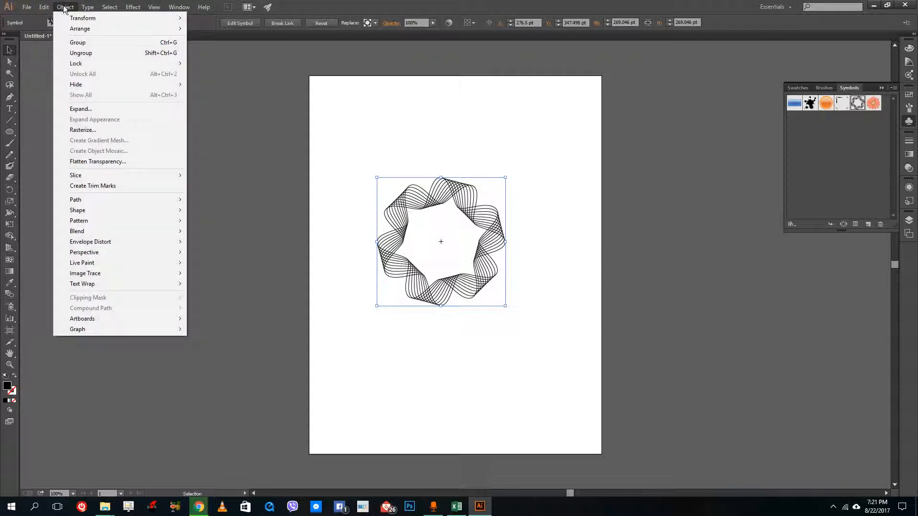
left_click(84, 109)
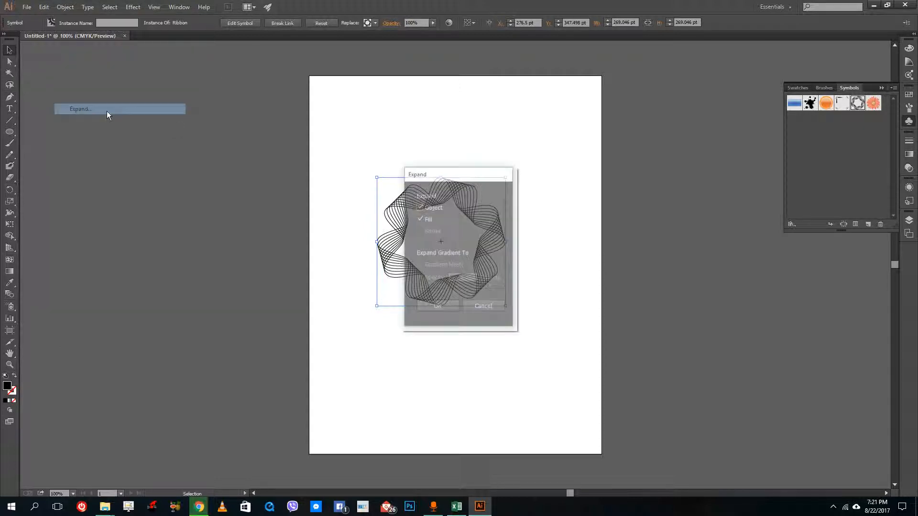
left_click(453, 308)
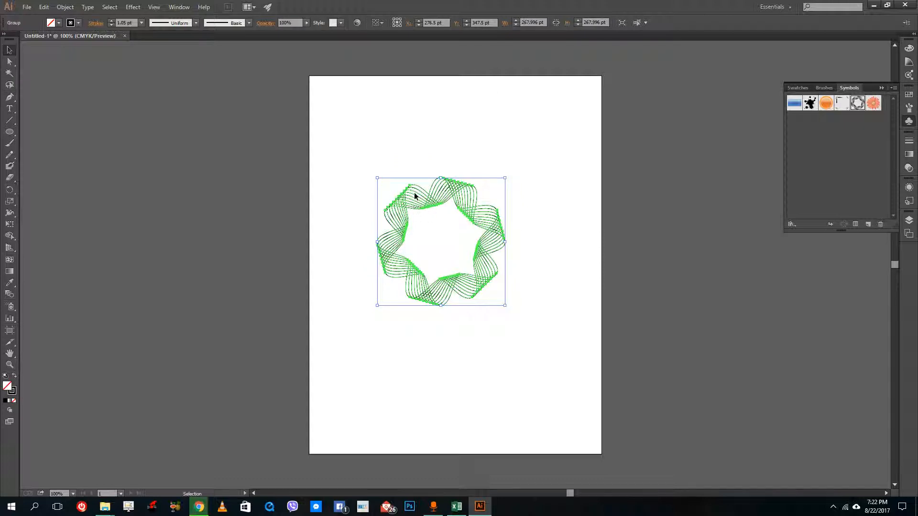
left_click(600, 211)
- Select the expanded ribbon artwork as a whole and delete it from the artboard
left_click_drag(310, 142, 614, 378)
left_click(444, 235)
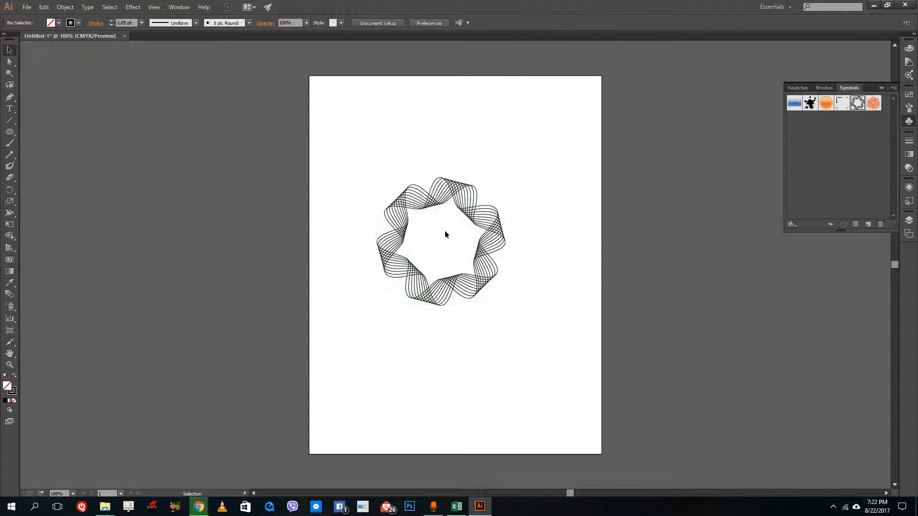
left_click(477, 217)
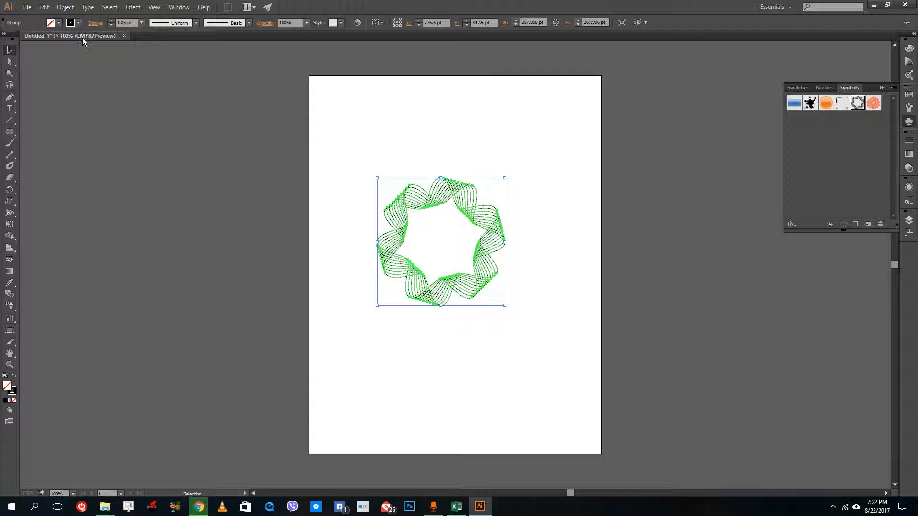
left_click(531, 201)
left_click_drag(317, 144, 638, 401)
left_click(508, 310)
scroll(508, 310, "up", 1)
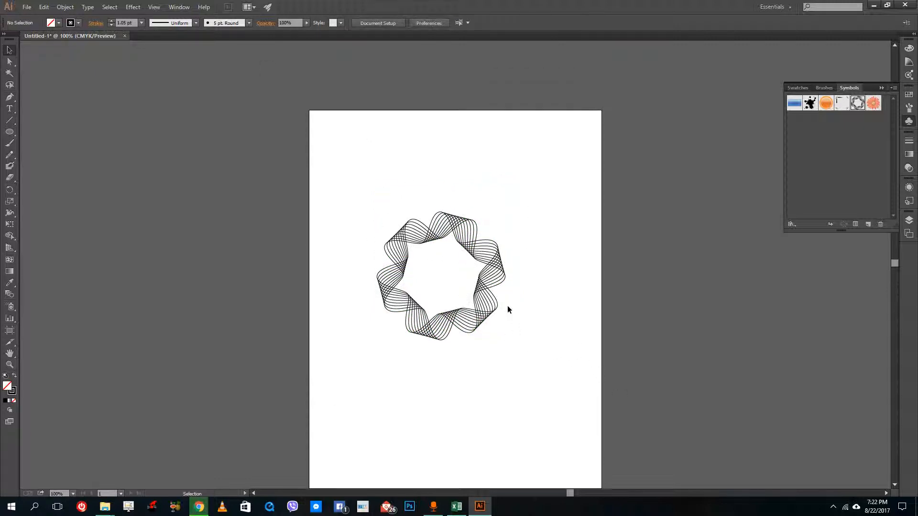
scroll(507, 306, "down", 1)
left_click(480, 280)
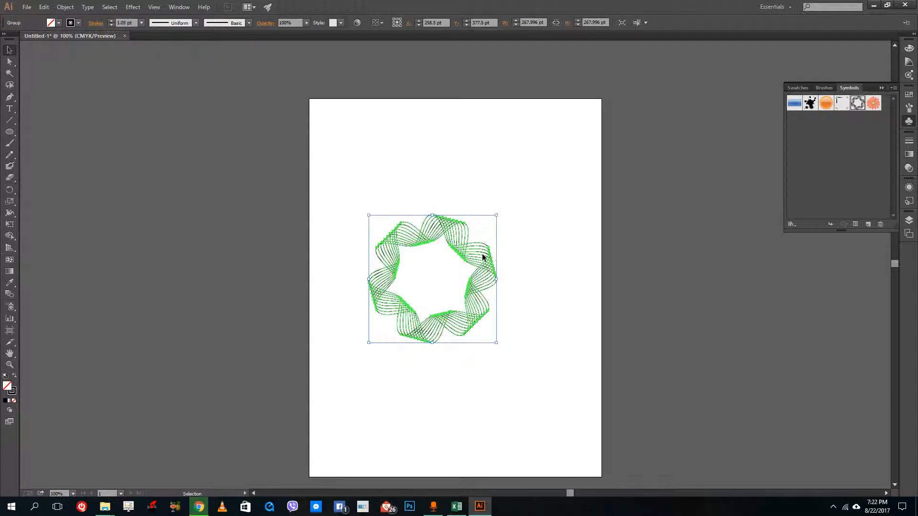
key("Delete")
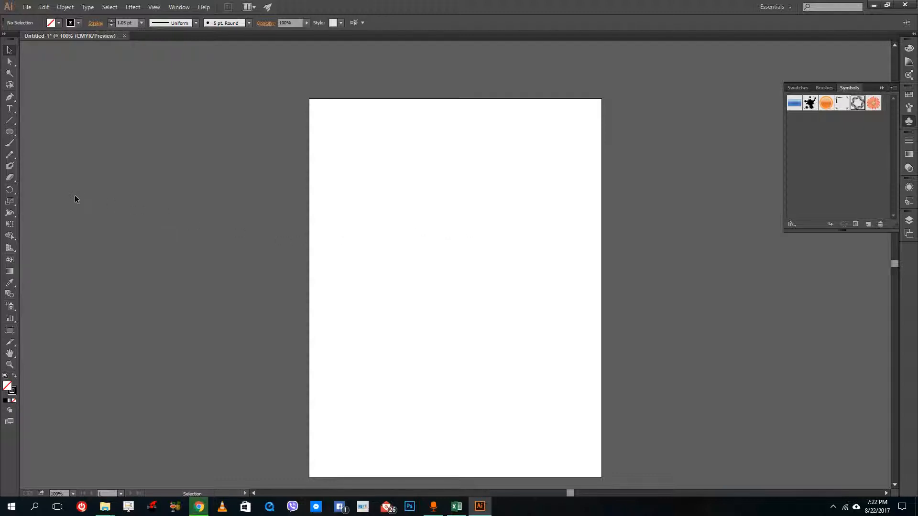
- Add the letter H as text, enlarge it to about 249 pt and place it near the artboard's centre
left_click(10, 109)
left_click(378, 259)
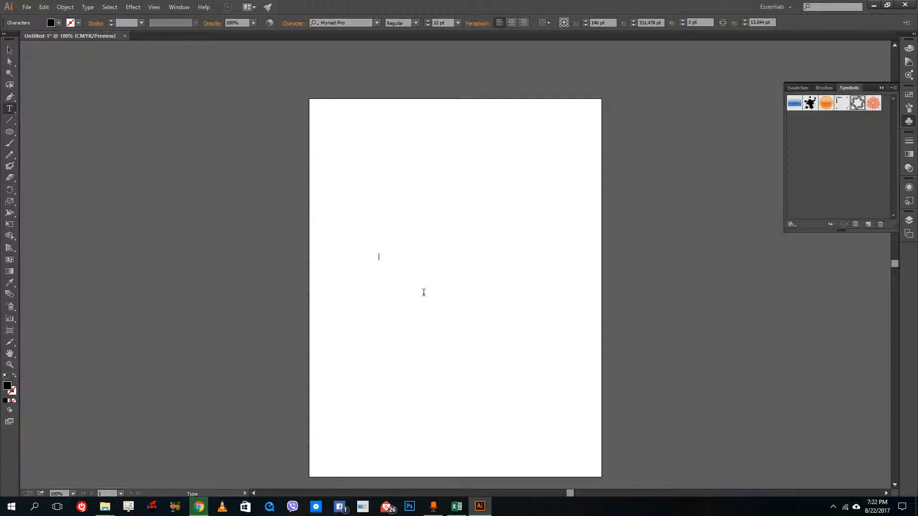
type("H")
left_click(10, 50)
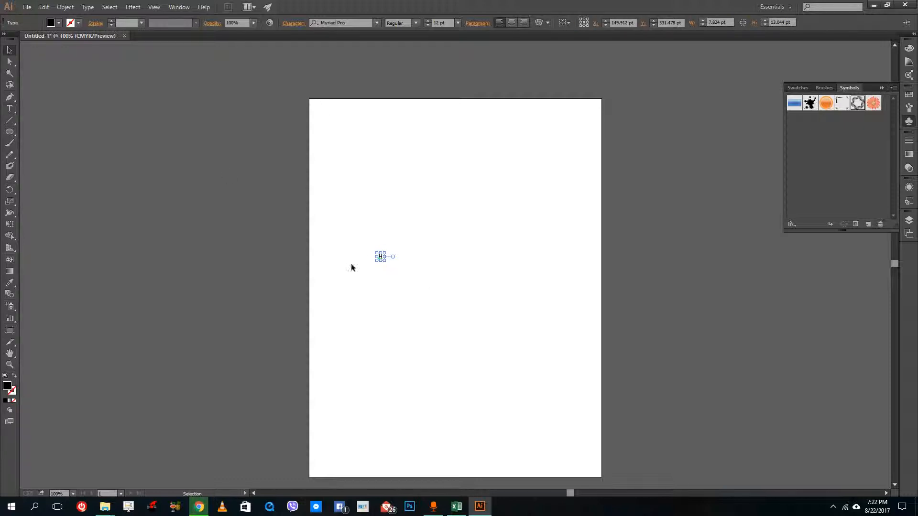
left_click_drag(384, 261, 524, 391)
left_click_drag(476, 338, 476, 245)
left_click(530, 372)
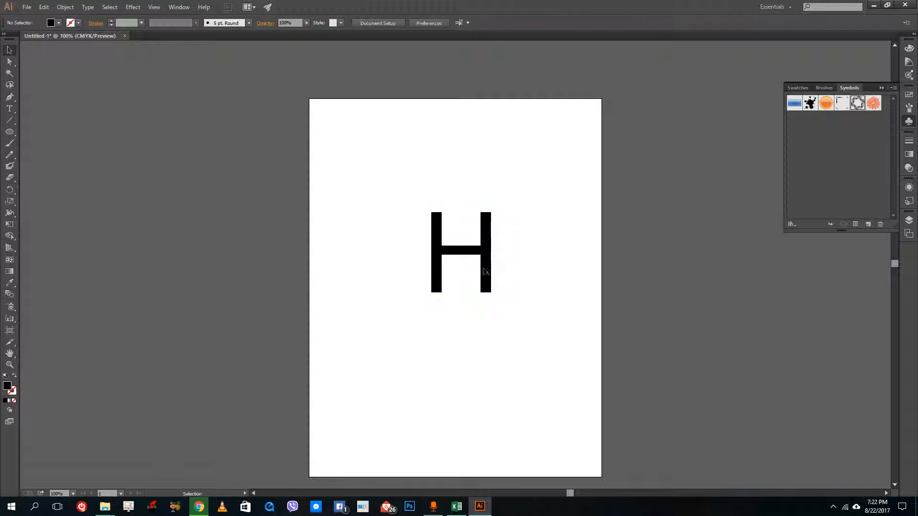
- Replace the letter H with A and move the text slightly down
key("t")
left_click(499, 248)
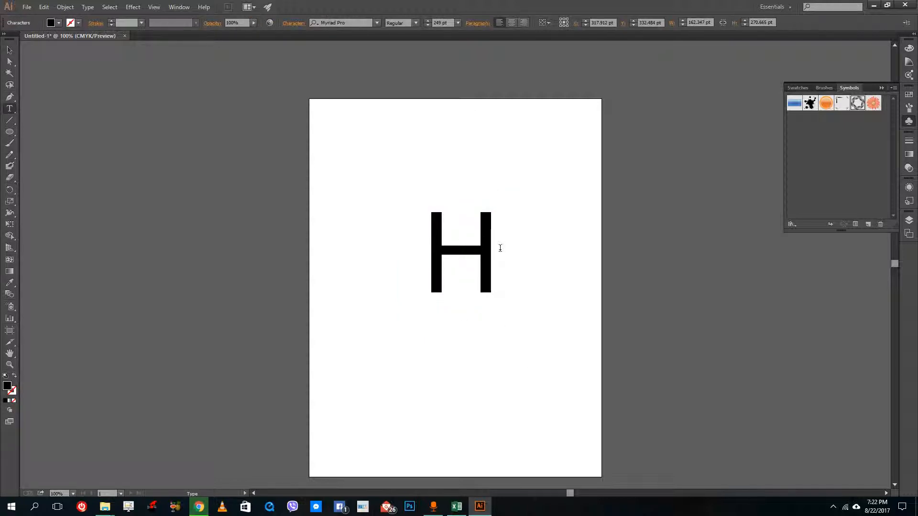
key("BackSpace")
type("A")
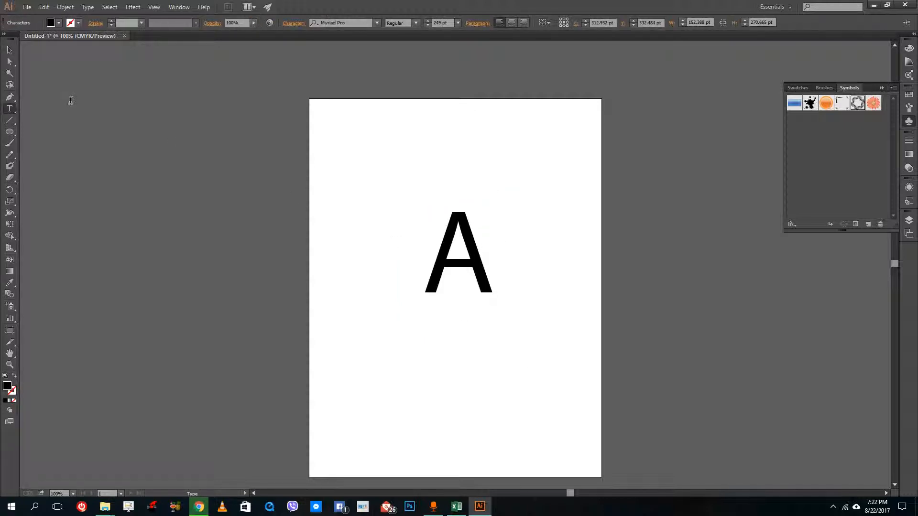
left_click(9, 49)
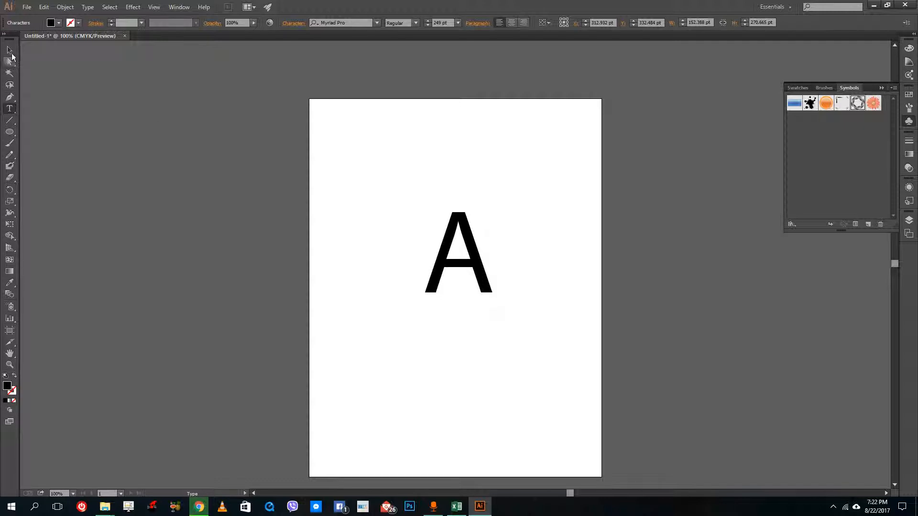
left_click(542, 301)
left_click_drag(476, 275, 473, 285)
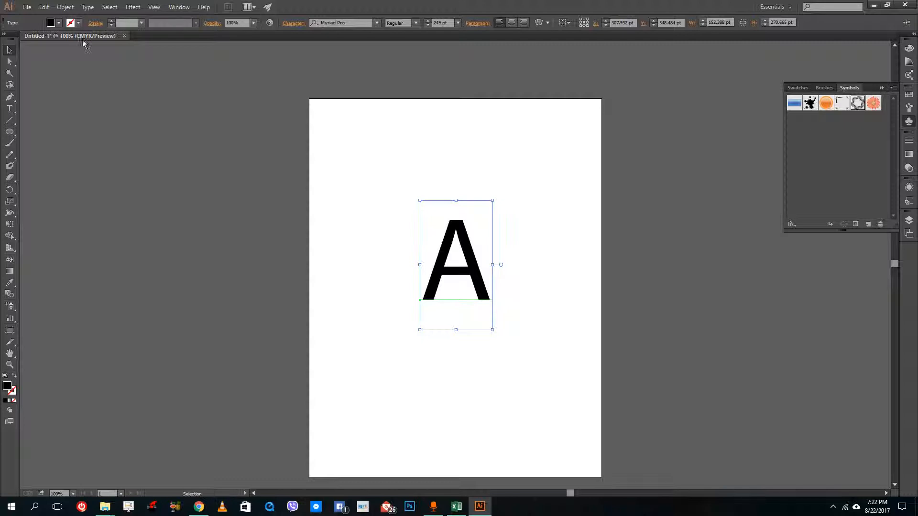
- Expand the letter A's object and fill into vector shapes
left_click(72, 8)
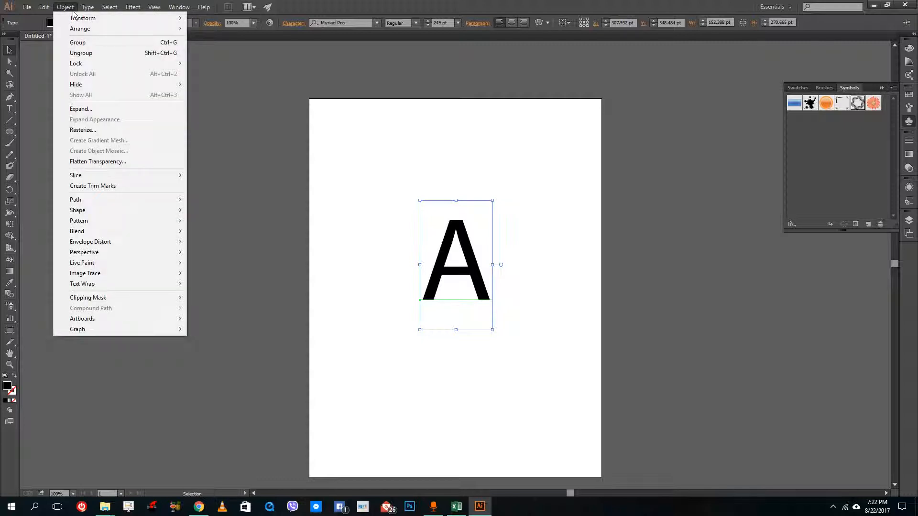
left_click(119, 109)
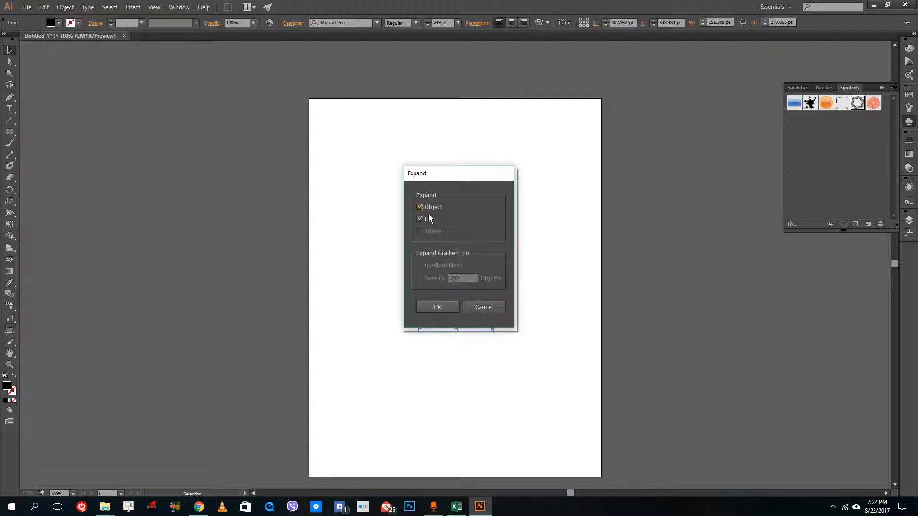
left_click(438, 307)
left_click(584, 283)
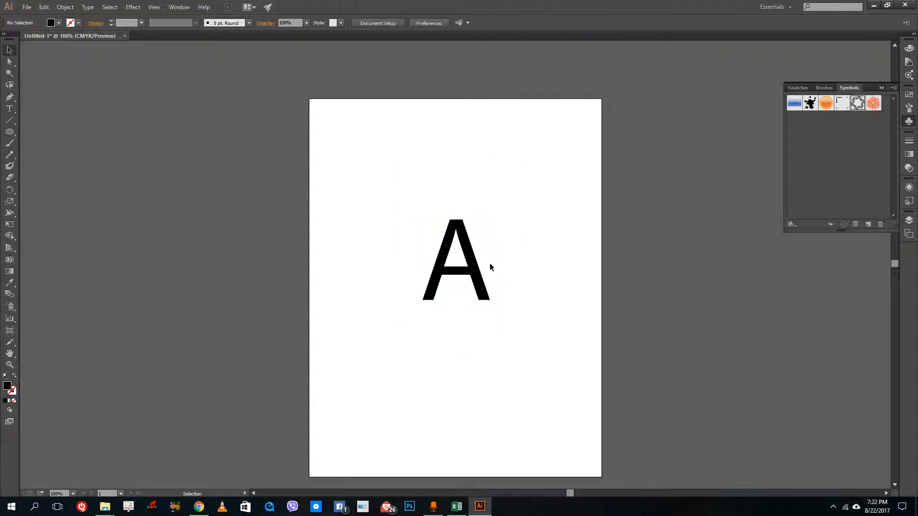
- Move the expanded letter A slightly down and to the left
scroll(490, 267, "up", 4)
left_click(458, 271)
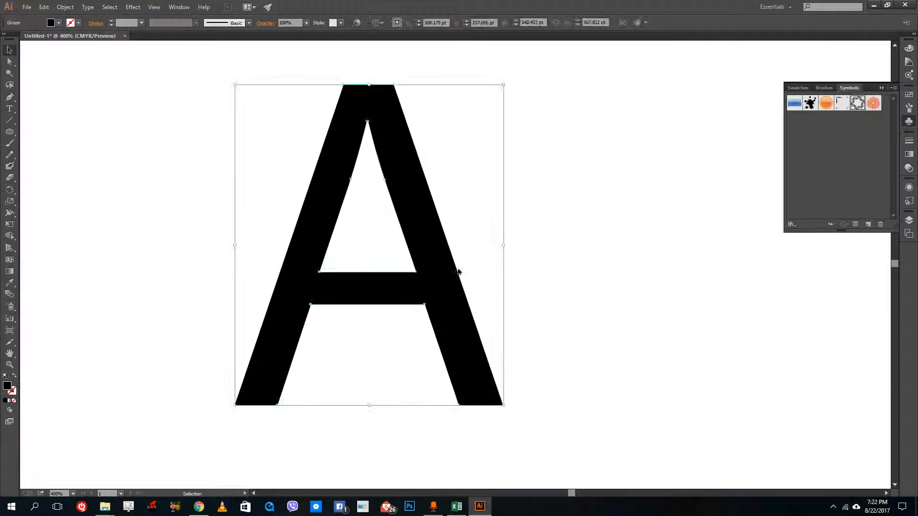
left_click_drag(437, 289, 401, 298)
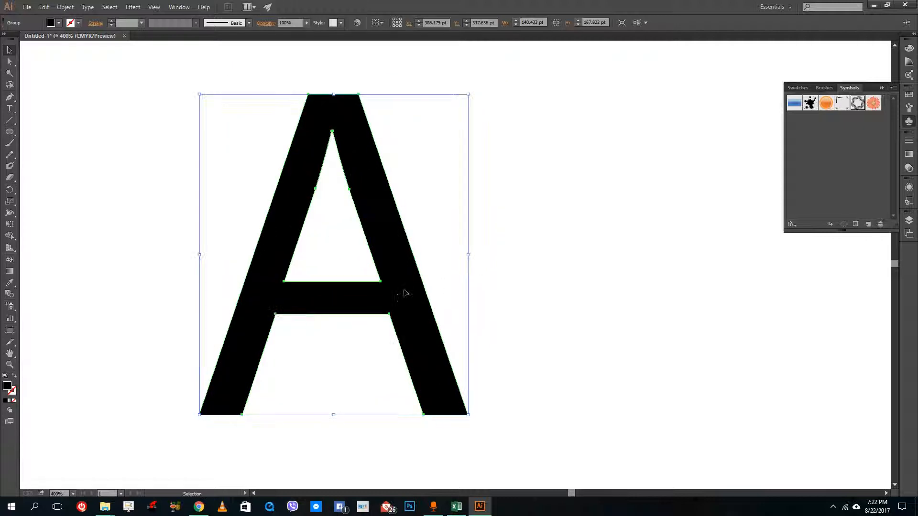
key("ctrl+shift+b")
key("ctrl+shift+b")
- Load the Celebration swatch library and fill the letter A with its pink swatch
left_click(78, 22)
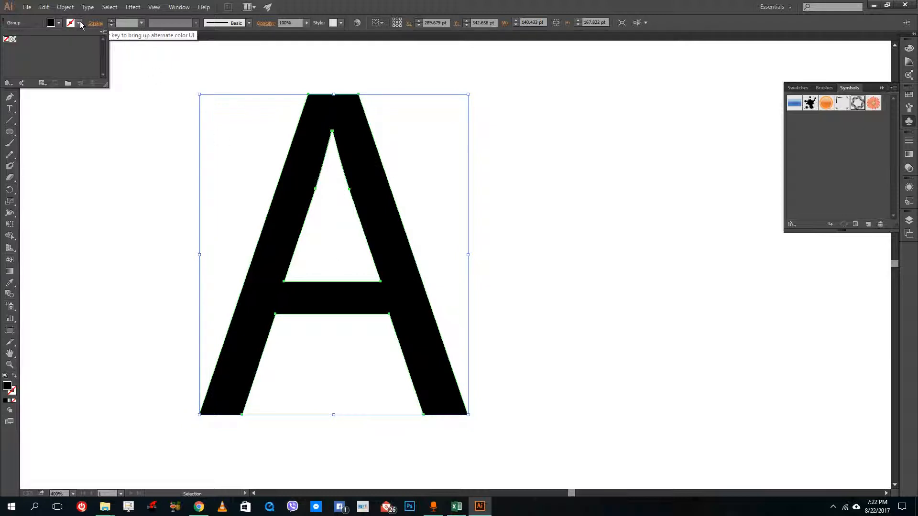
left_click(42, 84)
left_click(8, 83)
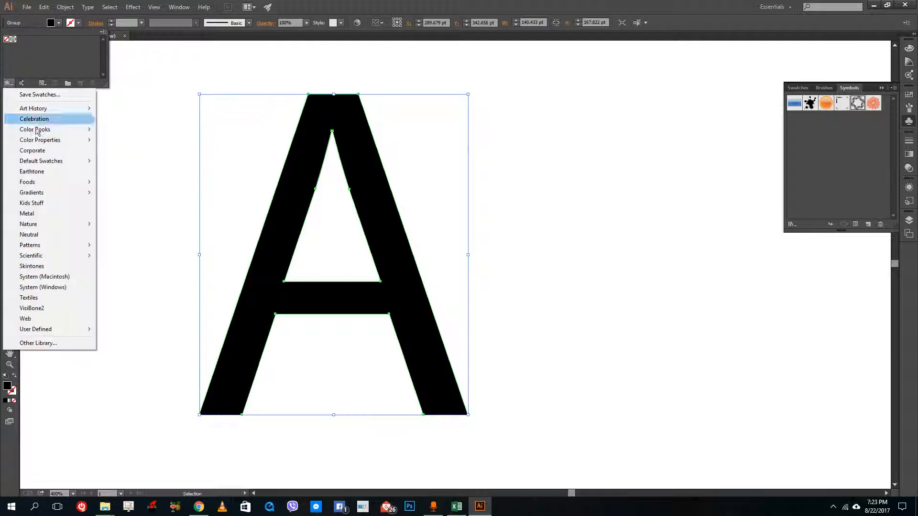
left_click(58, 116)
left_click(613, 270)
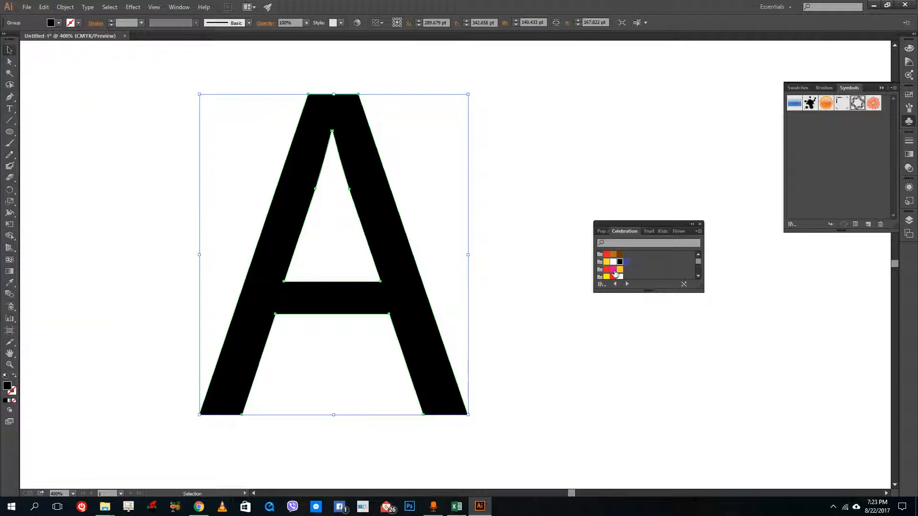
left_click(613, 269)
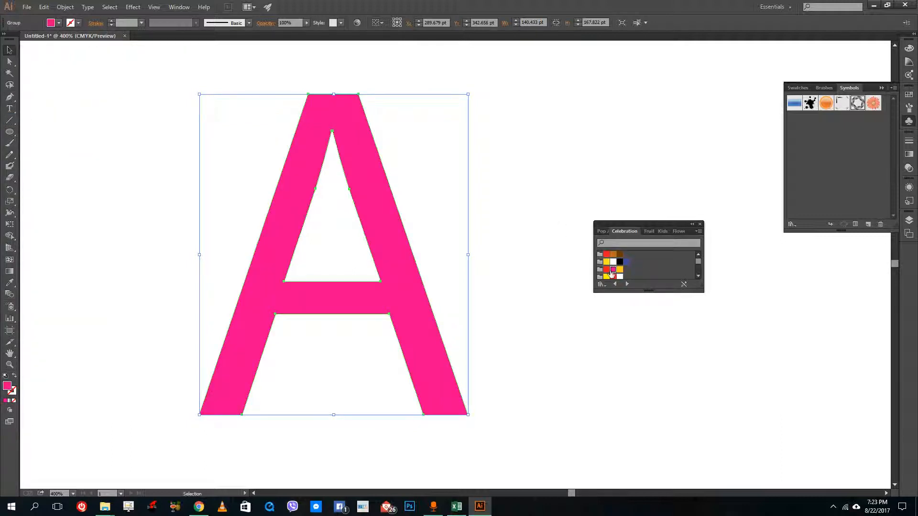
left_click(78, 23)
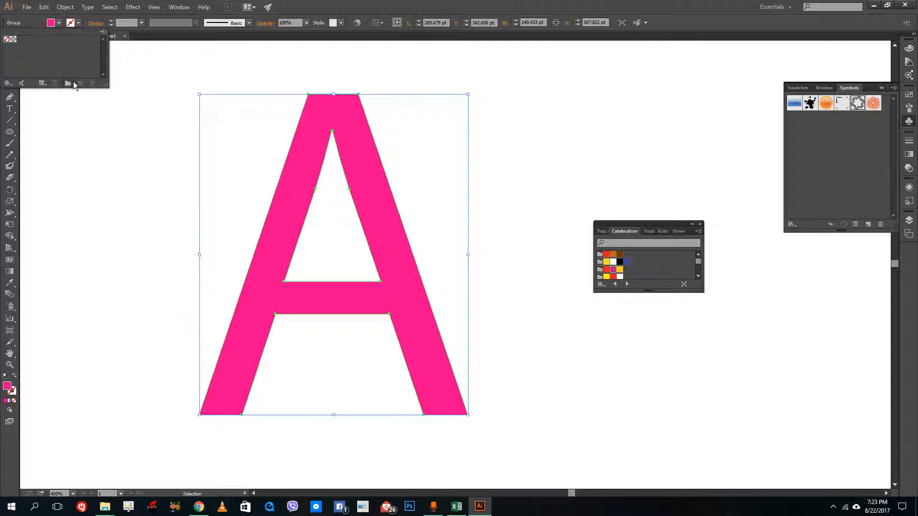
left_click(74, 82)
left_click(503, 280)
left_click(326, 128)
left_click(78, 23)
left_click(42, 84)
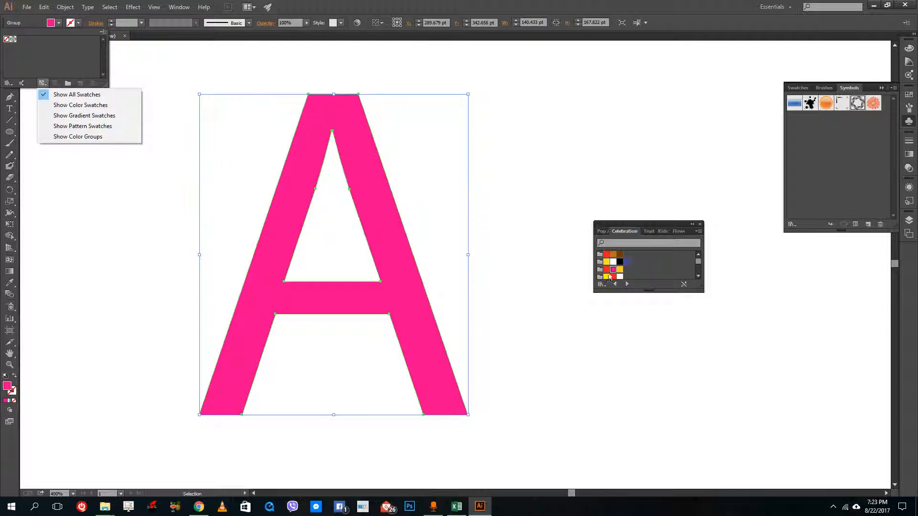
left_click(16, 62)
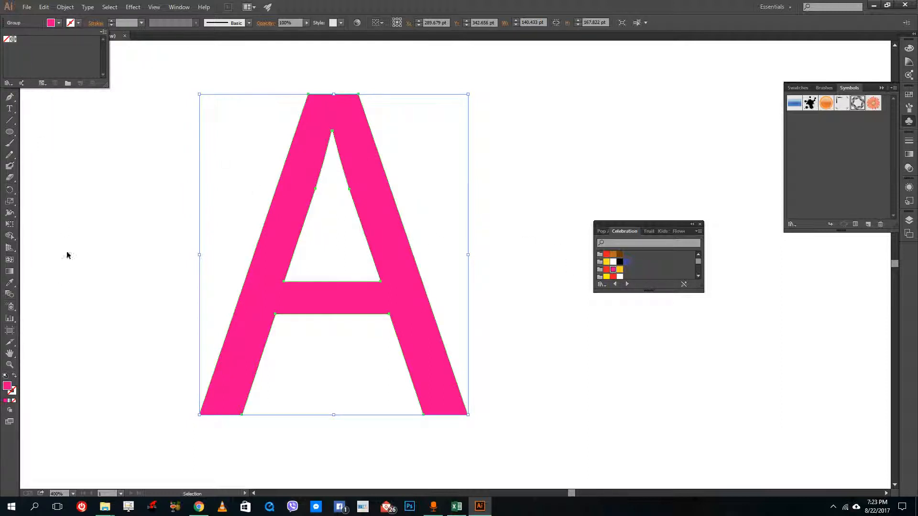
- Give the letter A a yellow stroke from the Celebration swatches and set the stroke weight to 4 pt
left_click(11, 391)
left_click(11, 391)
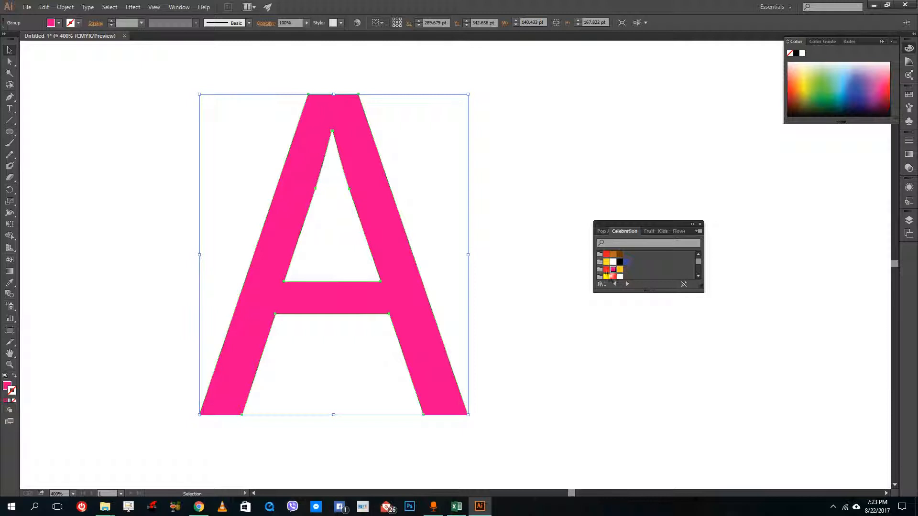
left_click(620, 269)
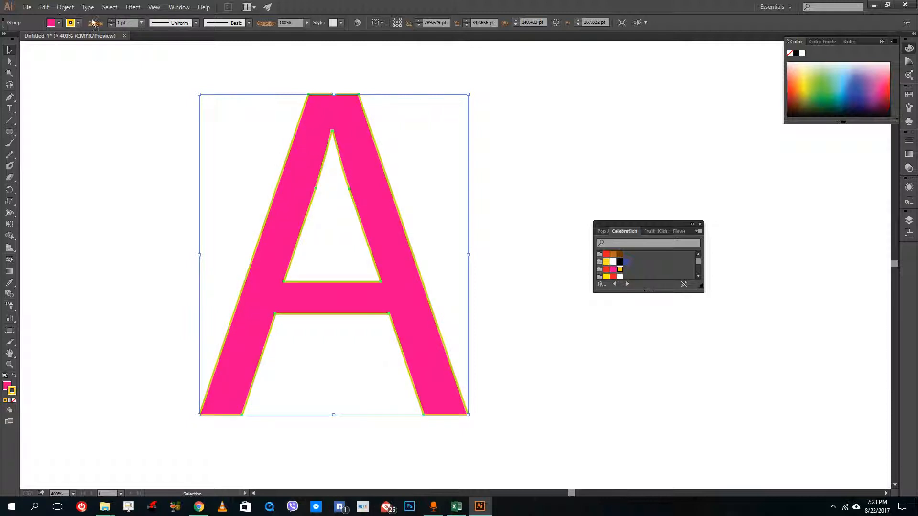
left_click(110, 21)
left_click(111, 21)
left_click(110, 20)
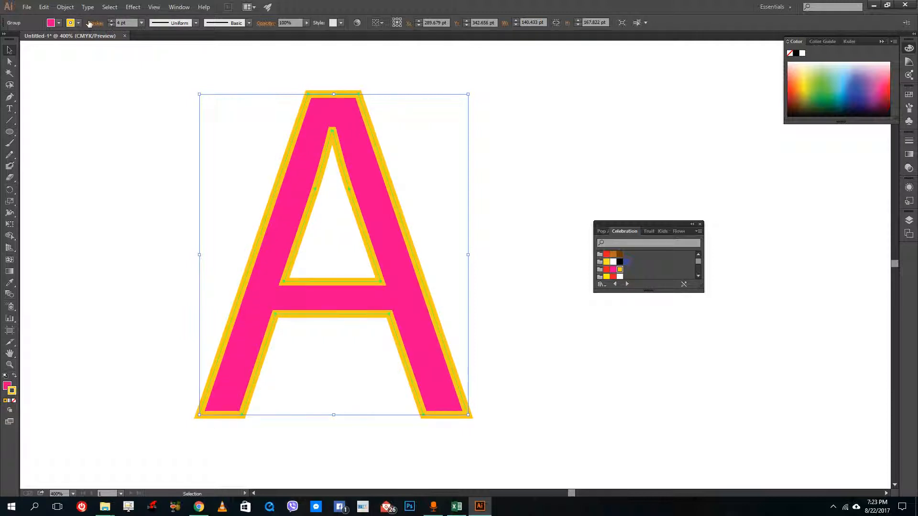
left_click(135, 89)
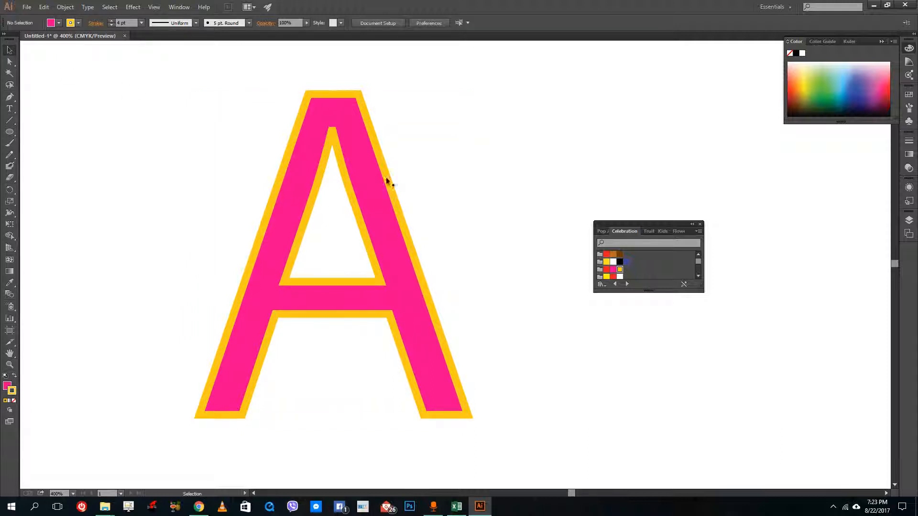
left_click(361, 138)
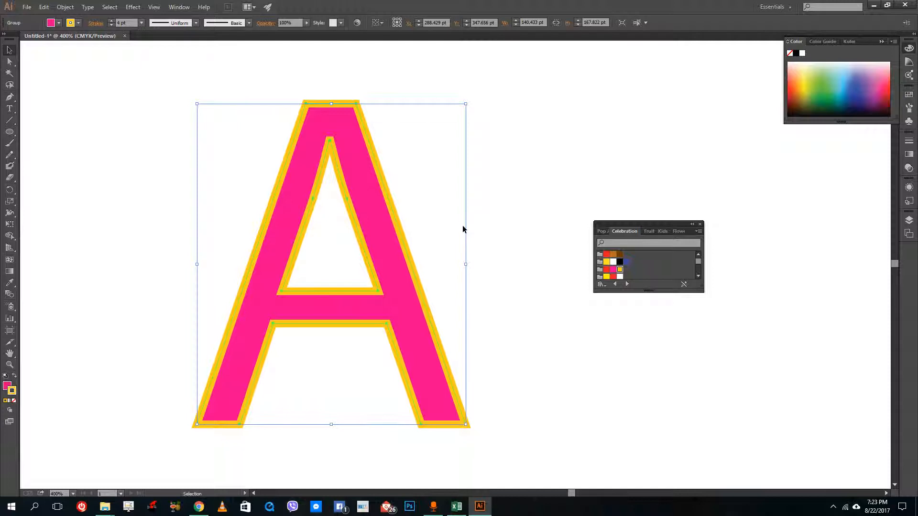
left_click(47, 74)
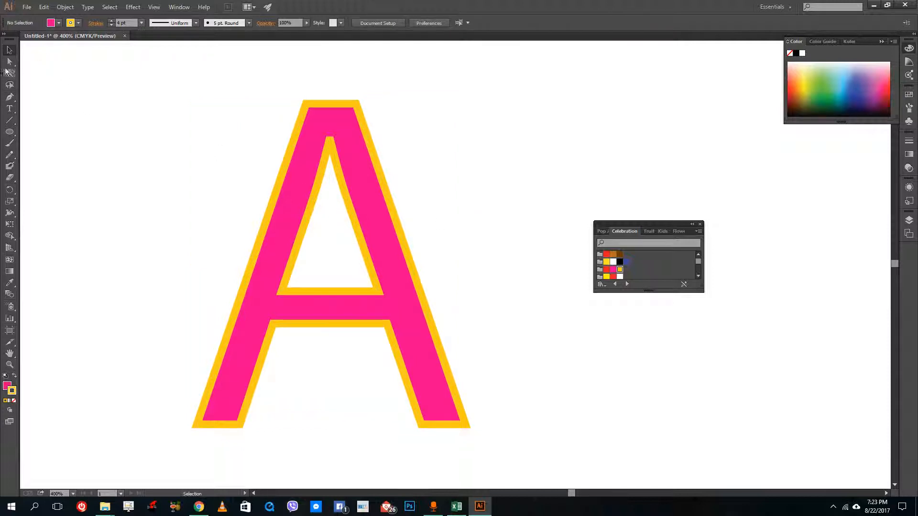
- Reshape the letter A by pulling its two top corner anchor points outward and slightly up, widening the top edge
left_click(10, 61)
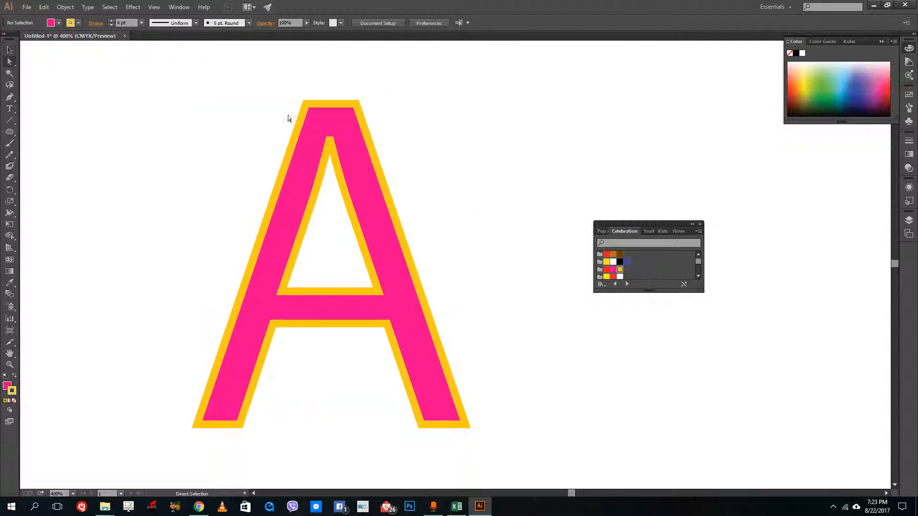
left_click(311, 114)
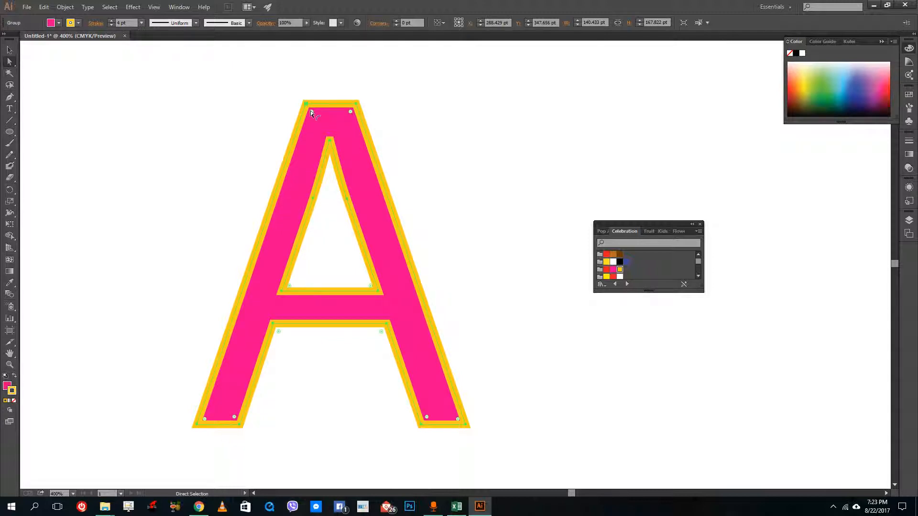
left_click_drag(312, 113, 222, 87)
left_click(455, 115)
left_click_drag(356, 105, 432, 85)
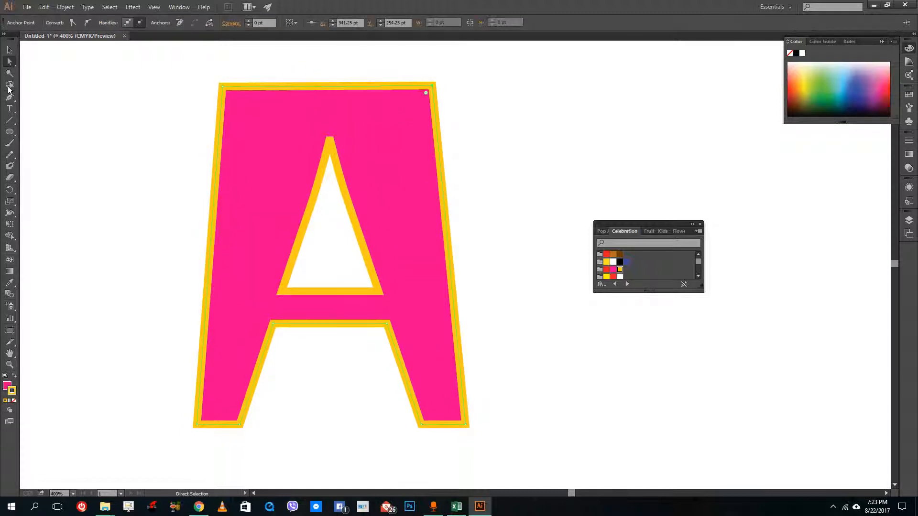
left_click(43, 102)
left_click_drag(10, 97, 40, 98)
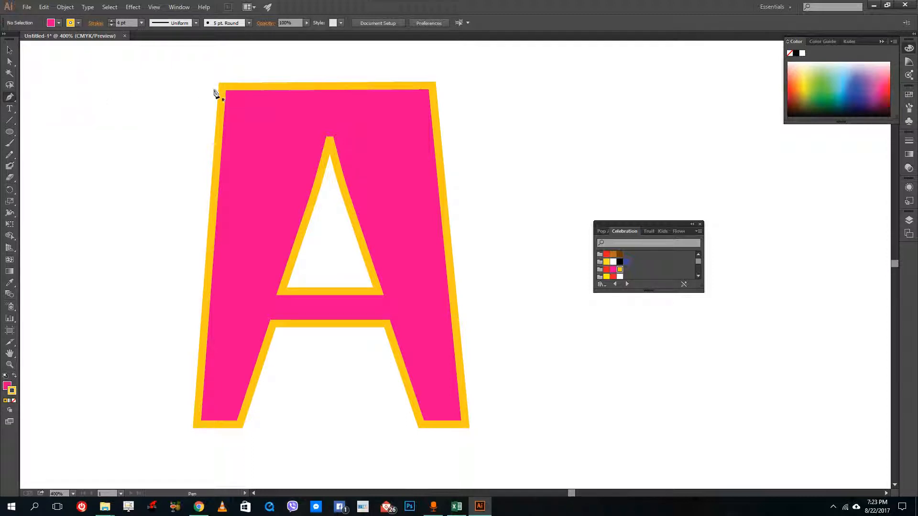
left_click(227, 92)
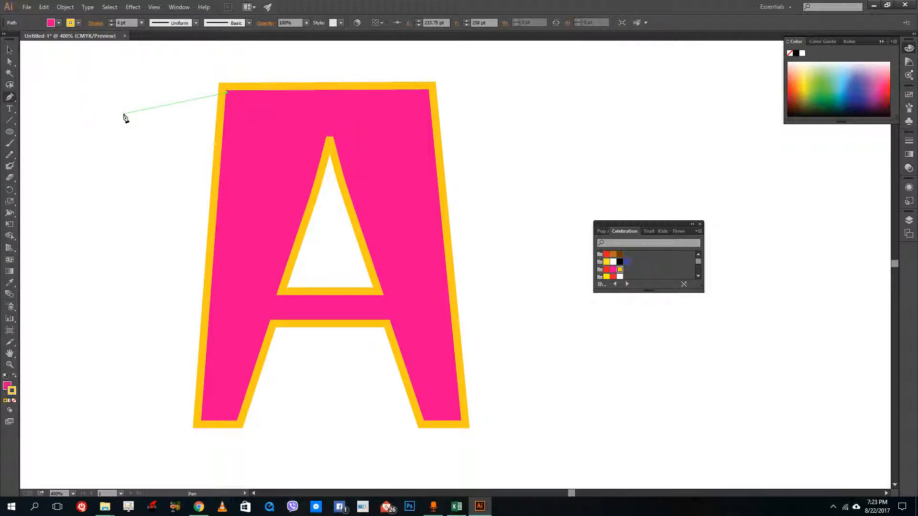
left_click(124, 115)
left_click(9, 49)
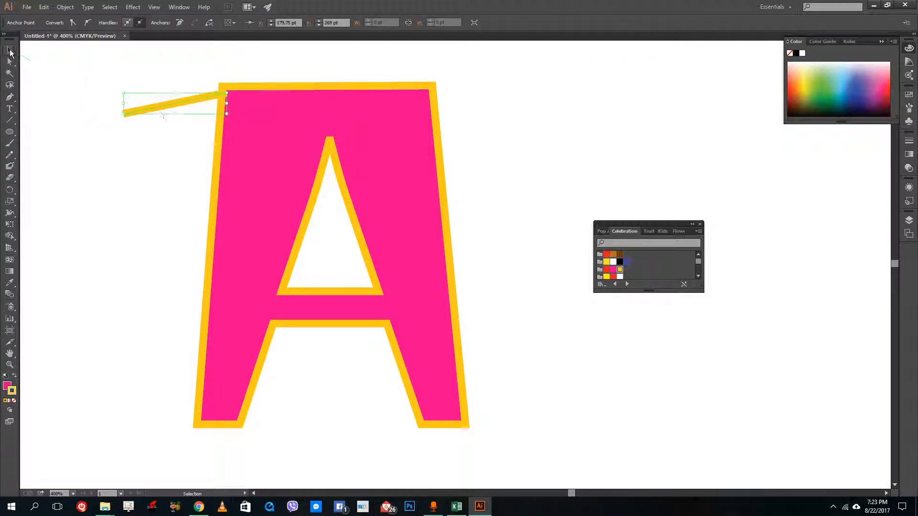
key("ctrl+z")
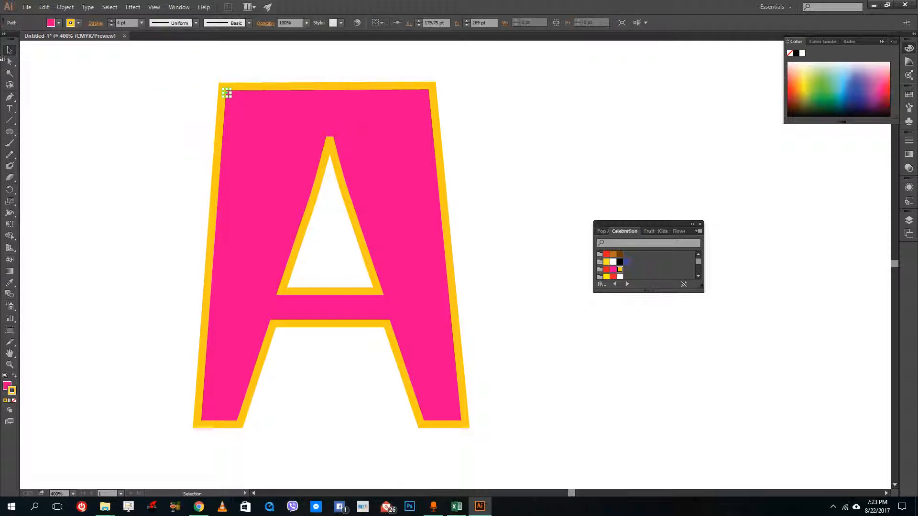
left_click(165, 99)
- Convert the letter A's two top corner anchors into smooth points with the Anchor Point tool, rounding the top and outer sides
left_click_drag(9, 97, 66, 136)
left_click(67, 135)
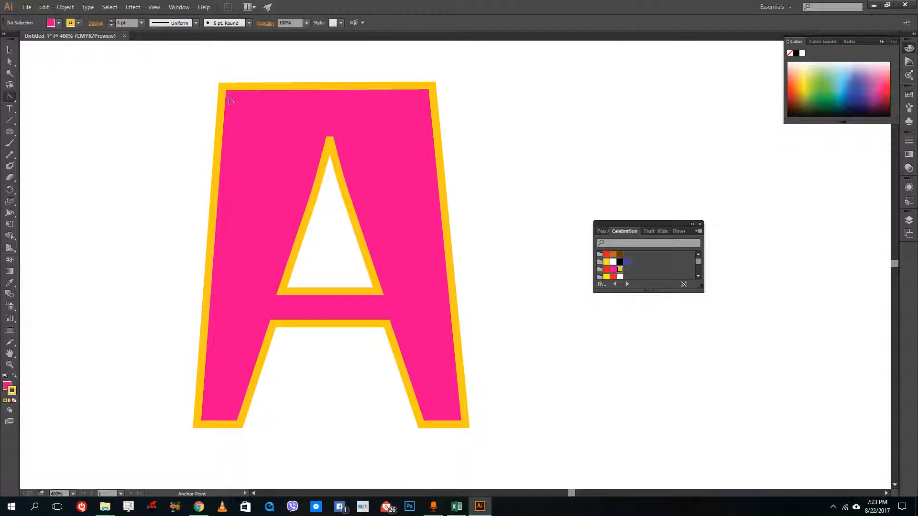
left_click(9, 49)
left_click(311, 127)
left_click(15, 99)
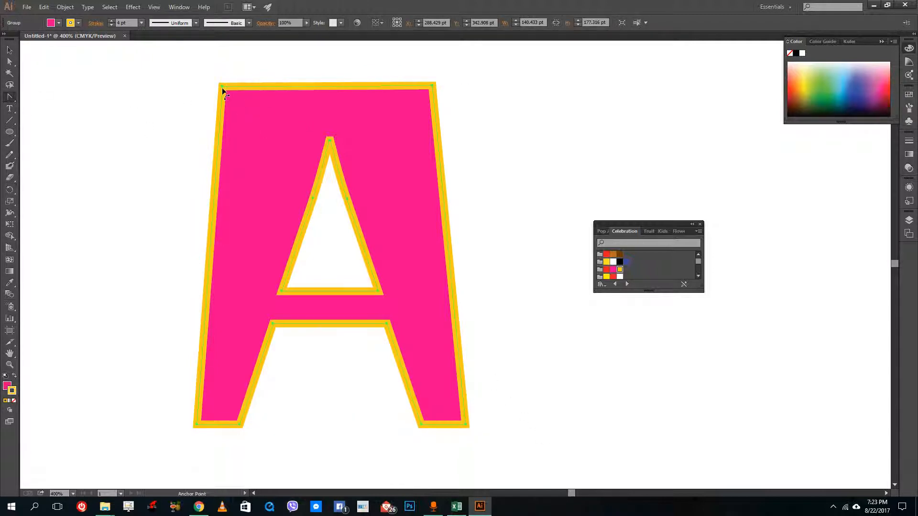
left_click_drag(223, 88, 296, 50)
left_click_drag(434, 88, 502, 132)
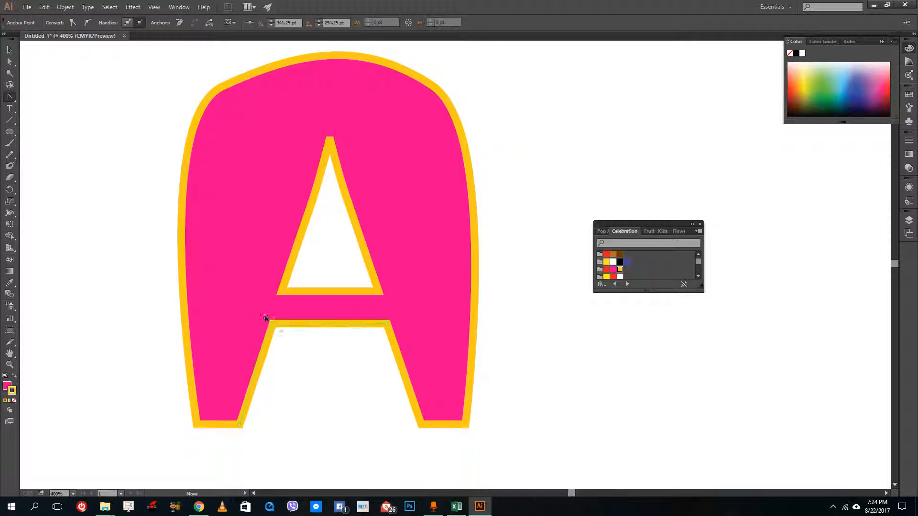
- Pull the two inner corners below the letter A's crossbar outward and up to widen the opening between the legs
left_click_drag(272, 324, 243, 295)
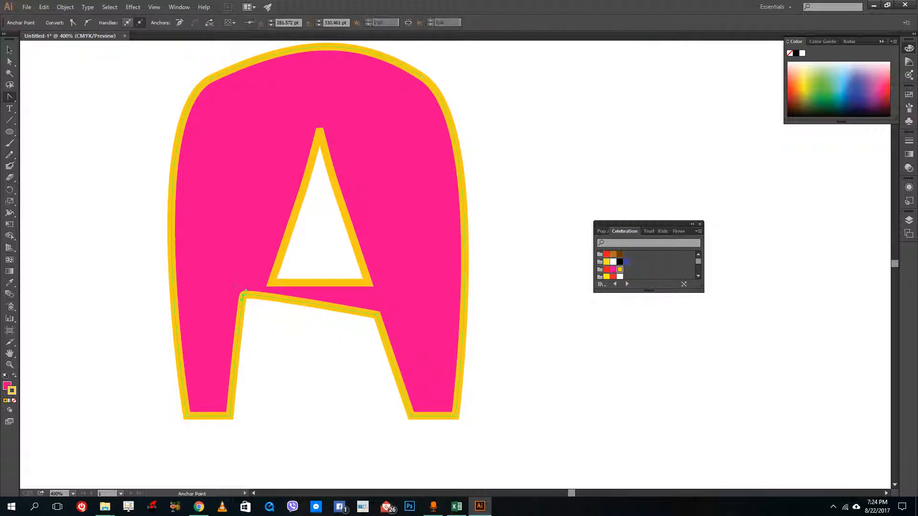
left_click_drag(378, 317, 395, 297)
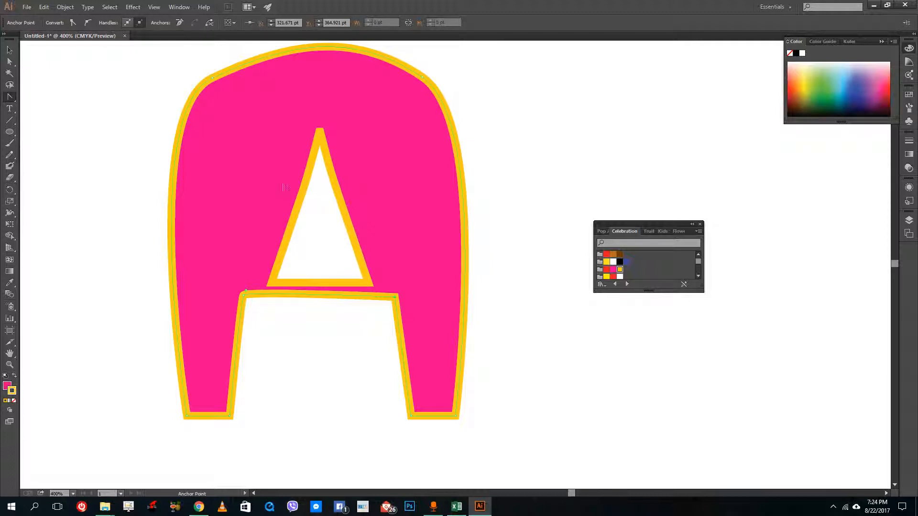
left_click(9, 50)
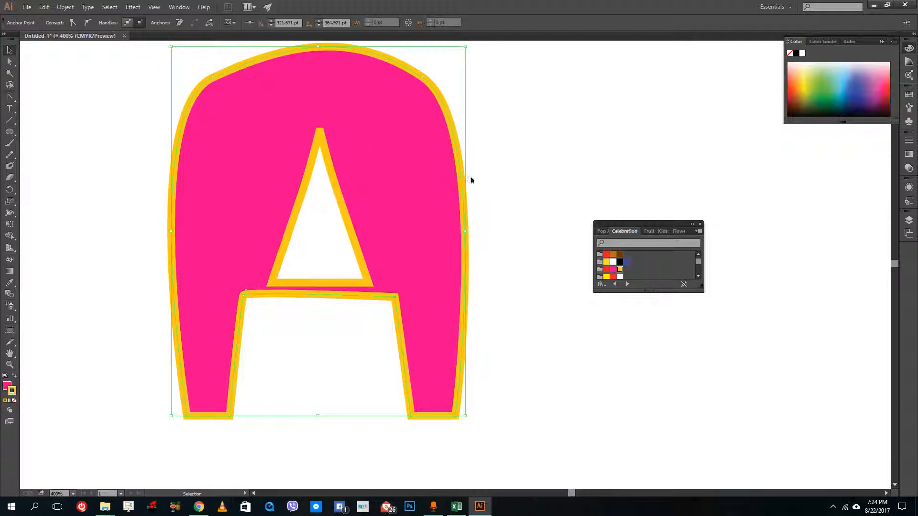
left_click(517, 177)
- Move the reshaped letter A to the left side of the canvas and deselect it
left_click_drag(424, 158, 374, 183)
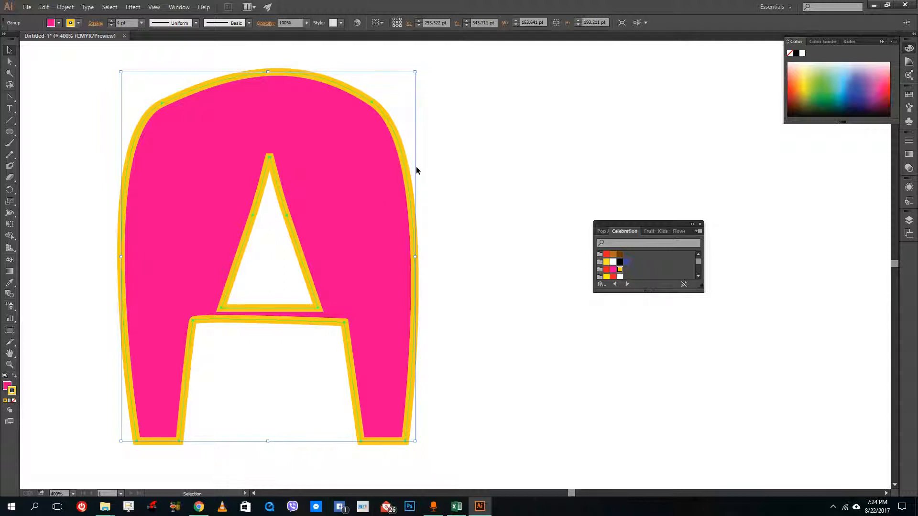
left_click(485, 132)
left_click_drag(388, 195, 325, 186)
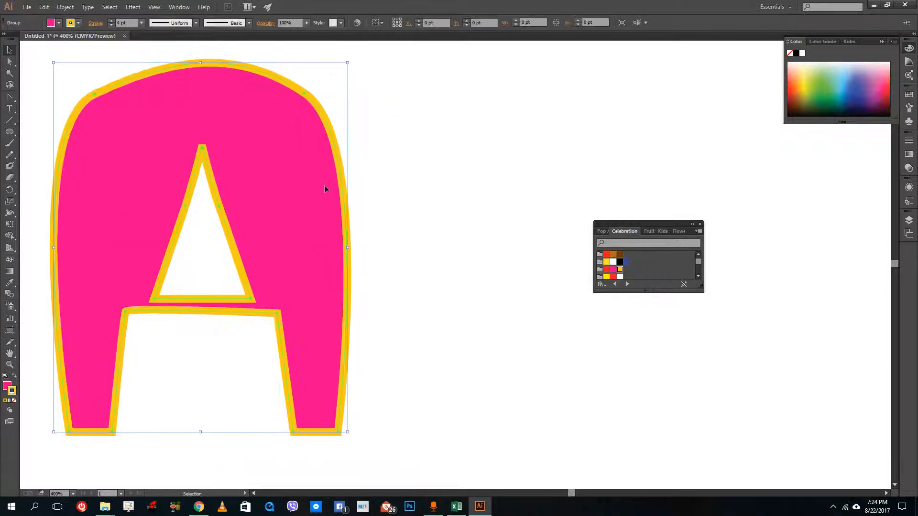
left_click(398, 129)
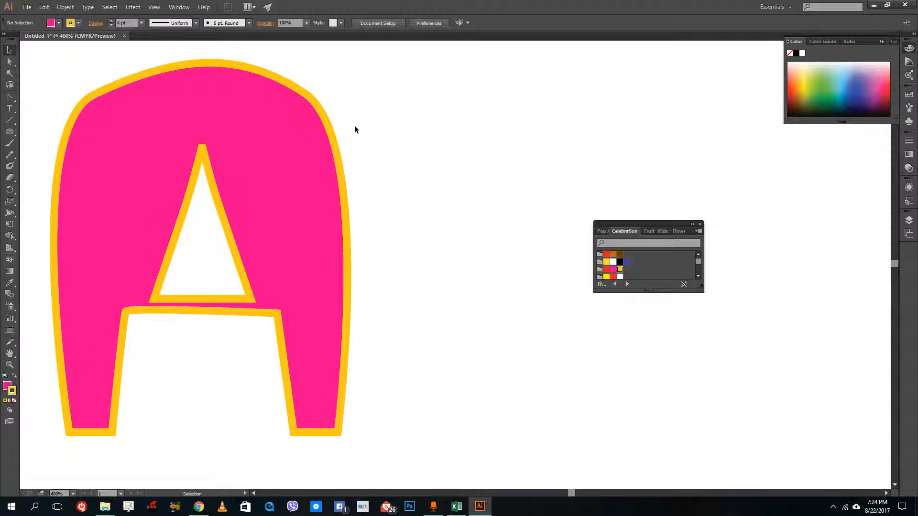
- Paint a vertical wavy yellow shape about 51 pt wide and 136 pt tall beside the letter A with the Blob Brush
left_click(9, 166)
mouse_move(550, 95)
left_mouse_down()
mouse_move(505, 138)
mouse_move(542, 327)
left_mouse_up()
left_click(9, 49)
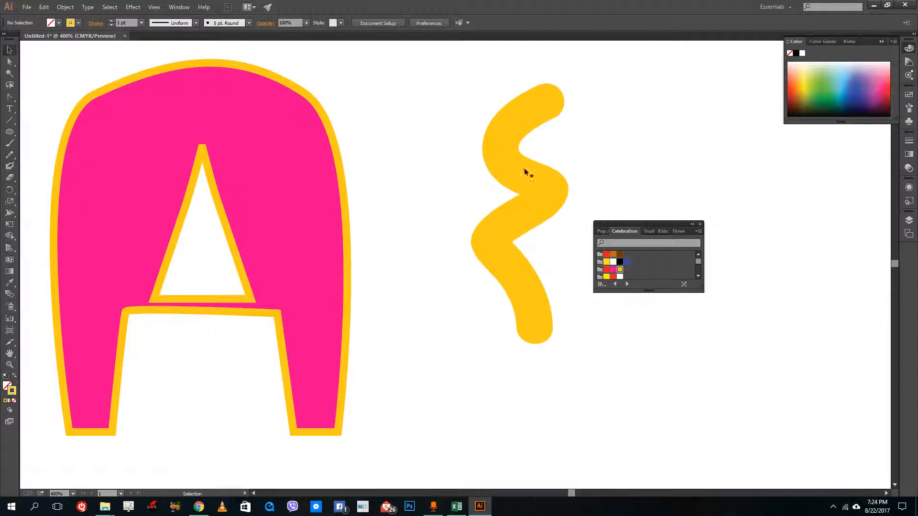
- Give the yellow wavy shape a pink stroke from the Celebration swatches with a weight of 3 pt
left_click(524, 175)
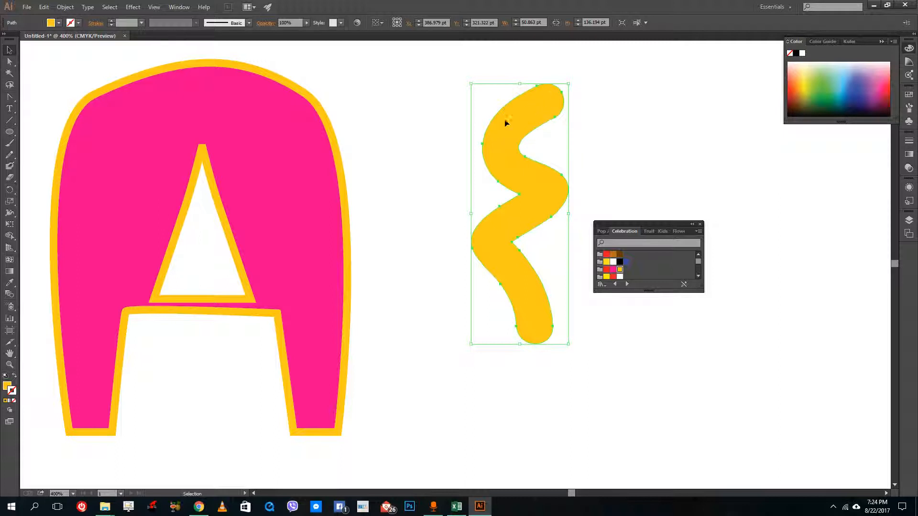
left_click(77, 22)
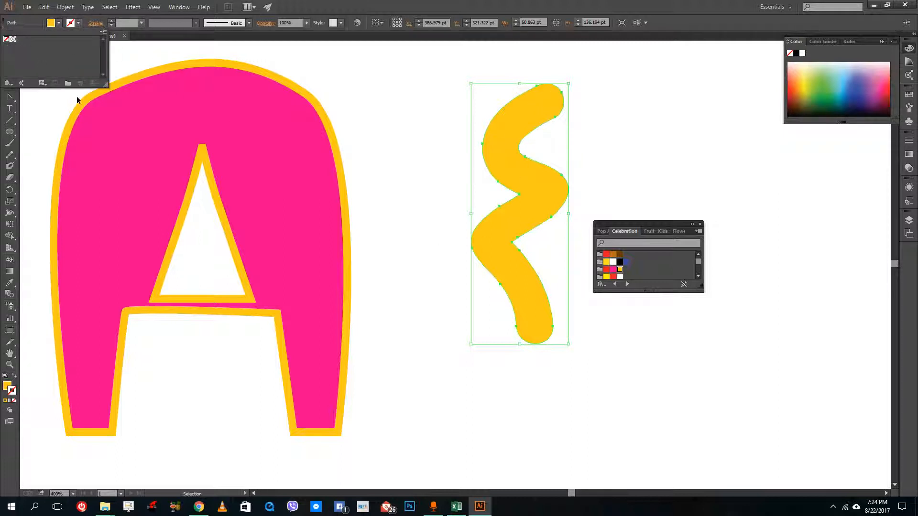
left_click(12, 392)
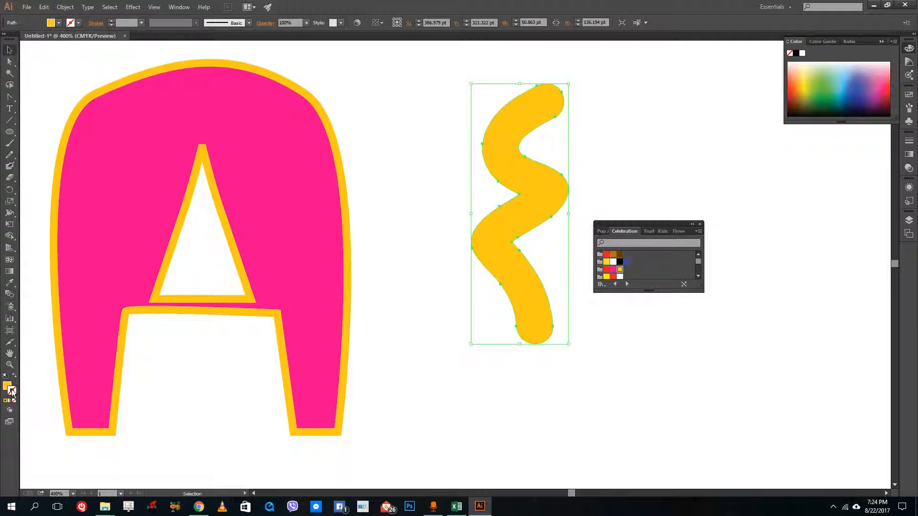
left_click(606, 262)
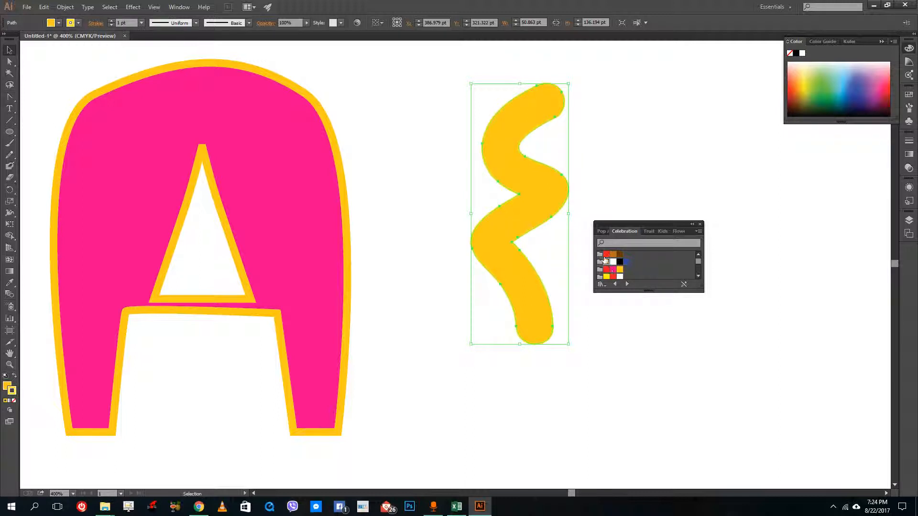
left_click(614, 270)
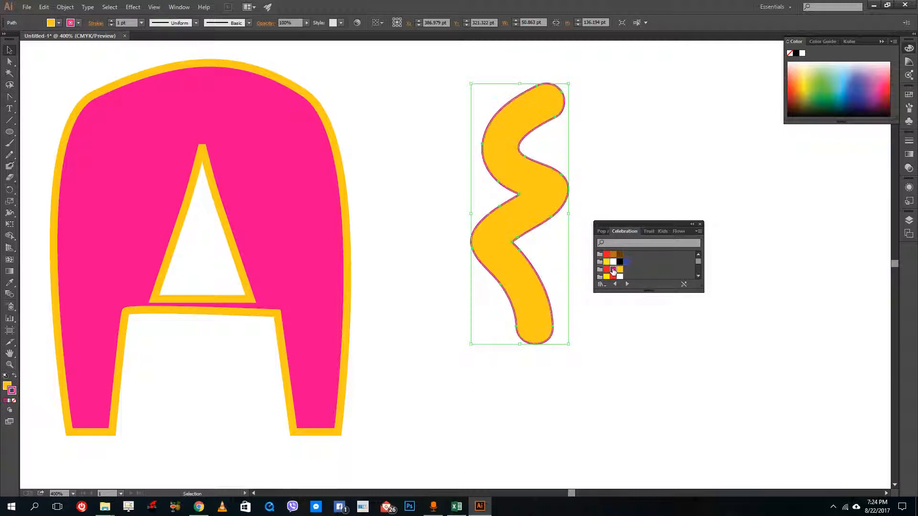
left_click(110, 21)
left_click(111, 21)
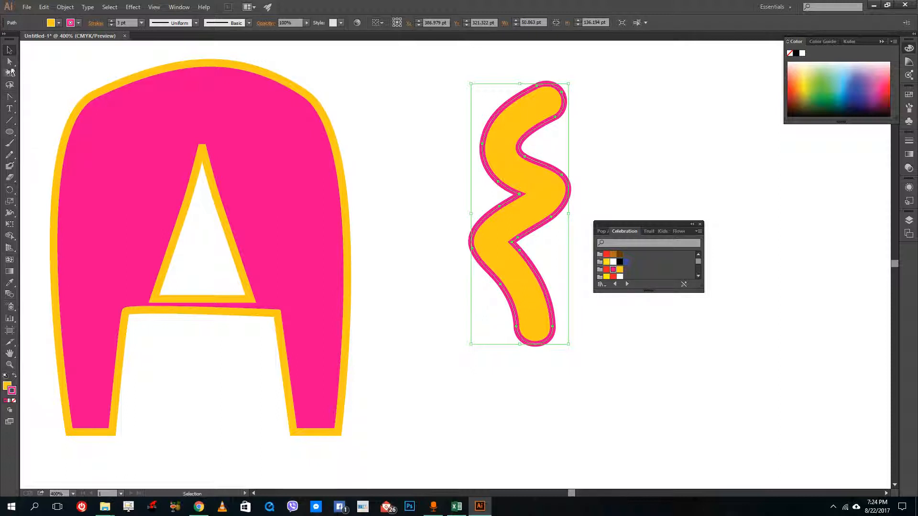
- Move the wavy yellow shape closer to the letter A and slightly down
left_click(383, 139)
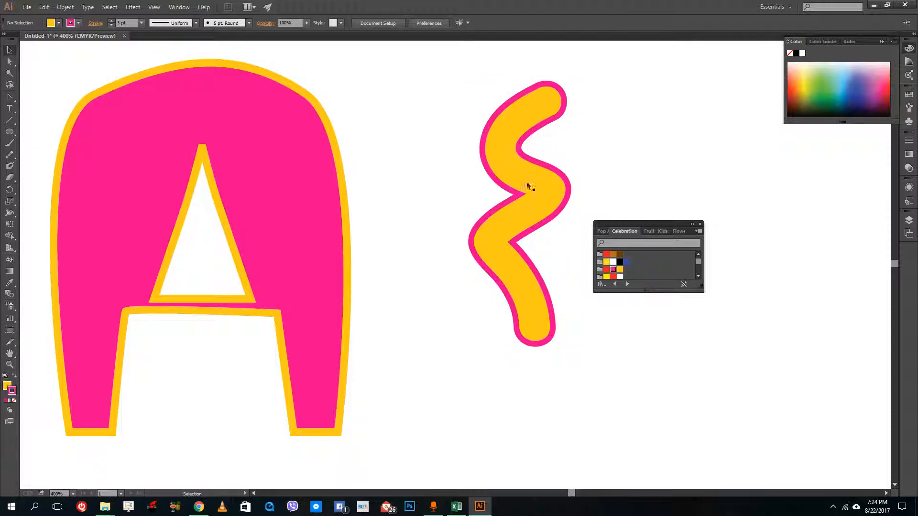
left_click_drag(529, 185, 458, 201)
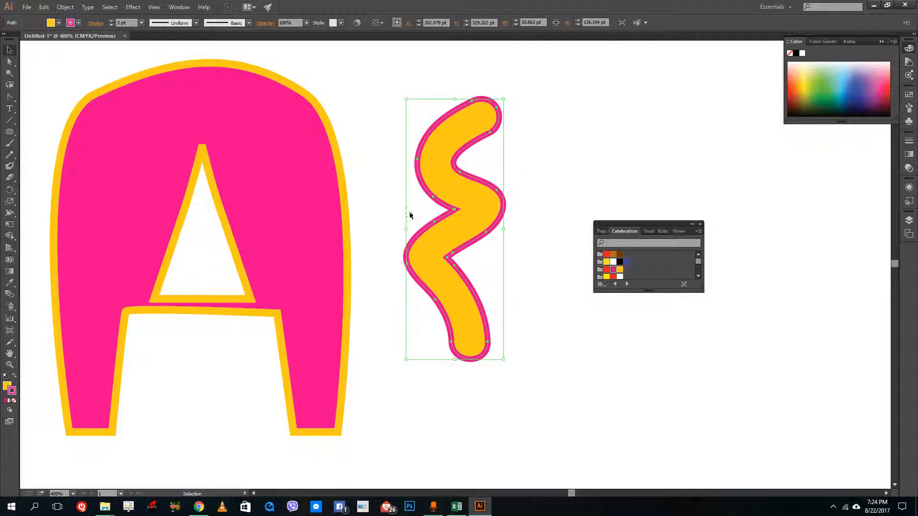
left_click(586, 132)
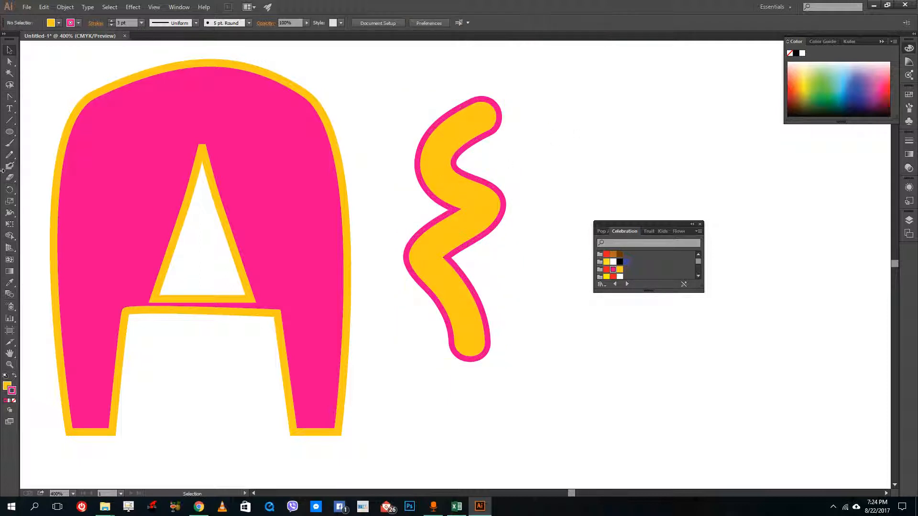
- Paint a pink zigzag path about 100 pt wide and 63 pt tall with the Paintbrush and move it slightly right
left_click(10, 144)
mouse_move(704, 128)
left_mouse_down()
mouse_move(639, 178)
mouse_move(578, 250)
left_mouse_up()
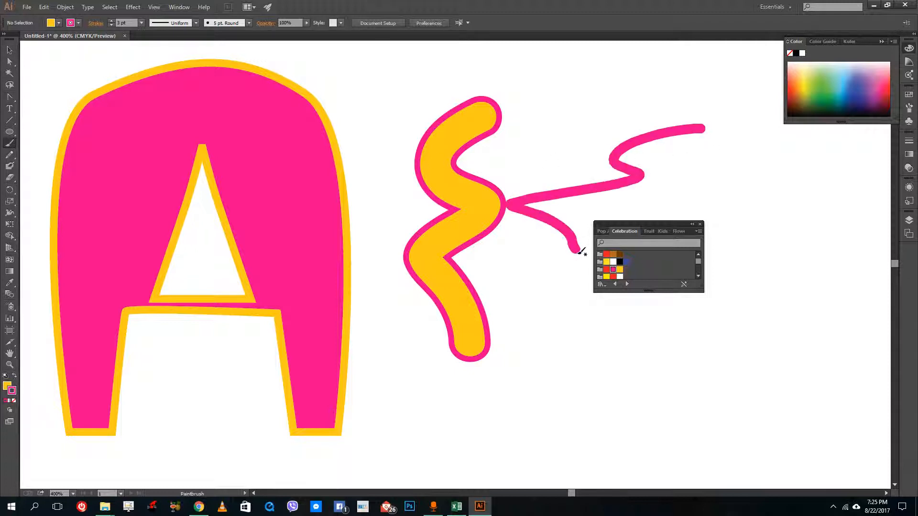
left_click(9, 50)
left_click_drag(632, 177, 654, 184)
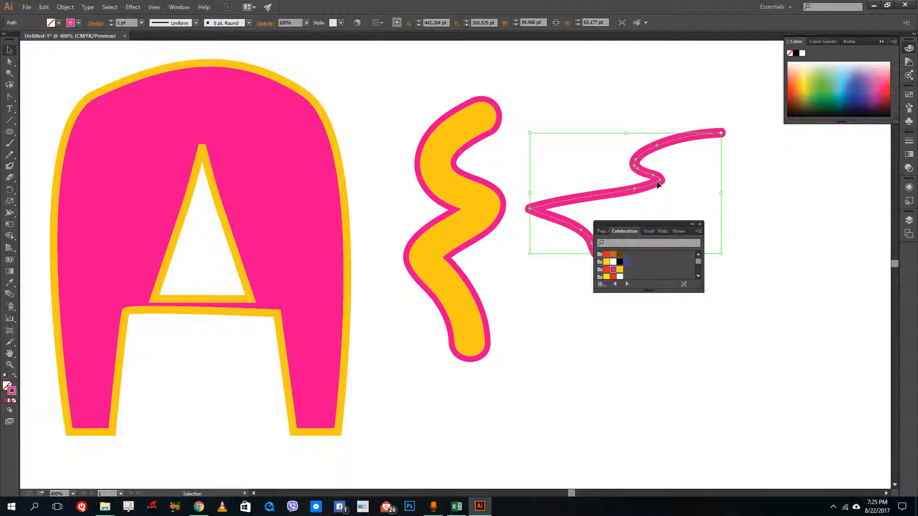
- Set the pink zigzag path's stroke weight to 4 pt
left_click(111, 21)
left_click(111, 21)
left_click(110, 21)
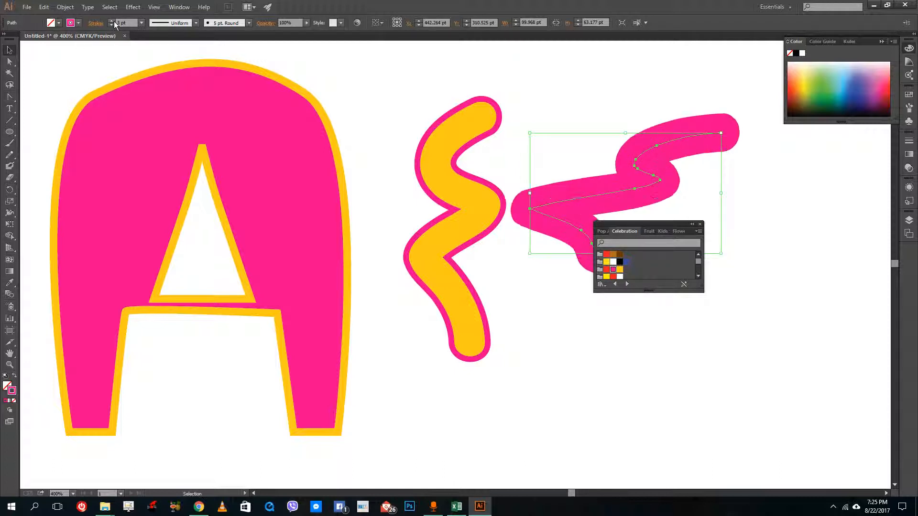
left_click(50, 8)
left_click(393, 109)
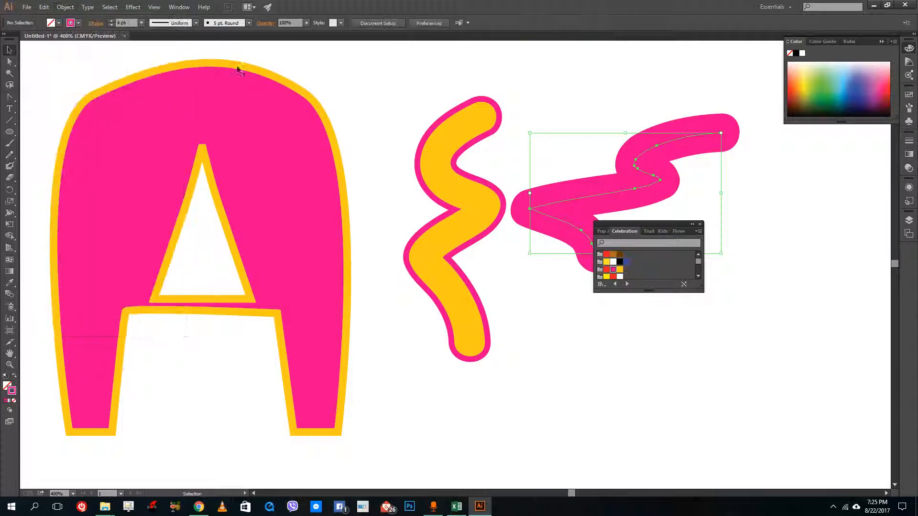
- Fill the pink zigzag path with the blue Celebration swatch, moving the swatch library clear of the artwork
left_click(569, 198)
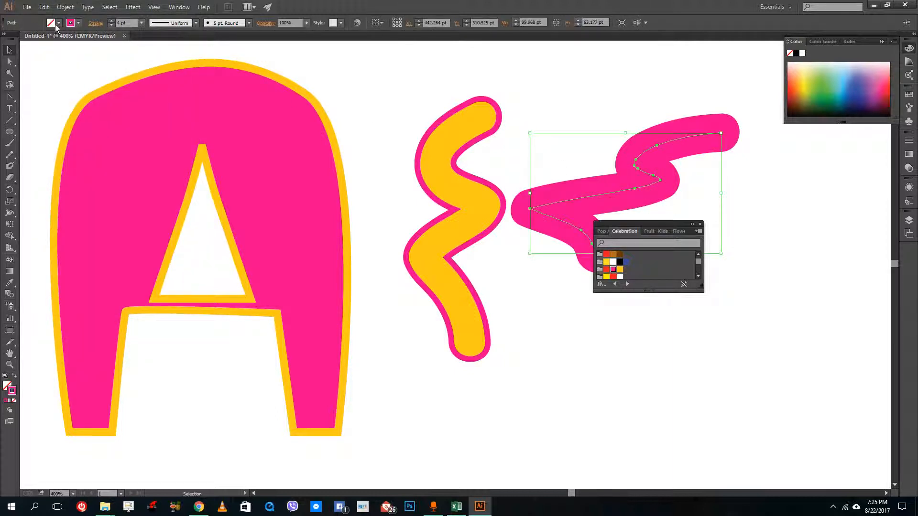
left_click(59, 23)
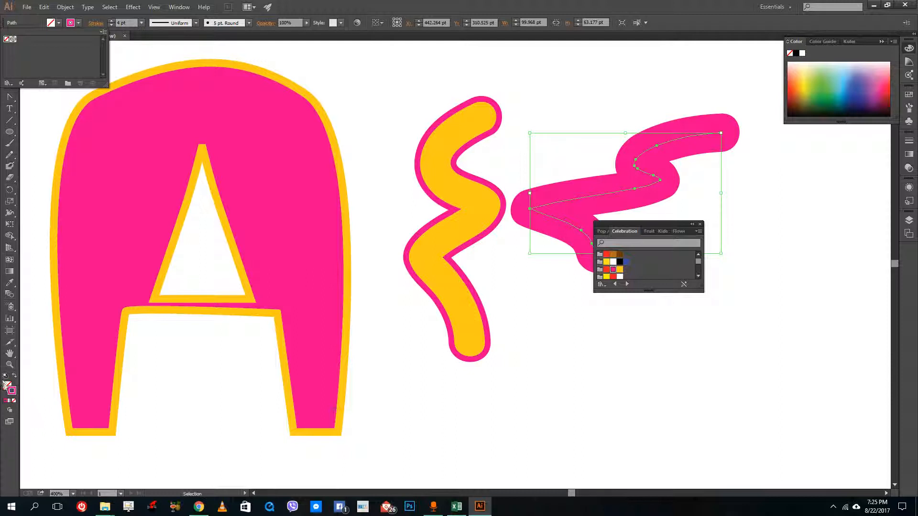
left_click(5, 386)
left_click(619, 276)
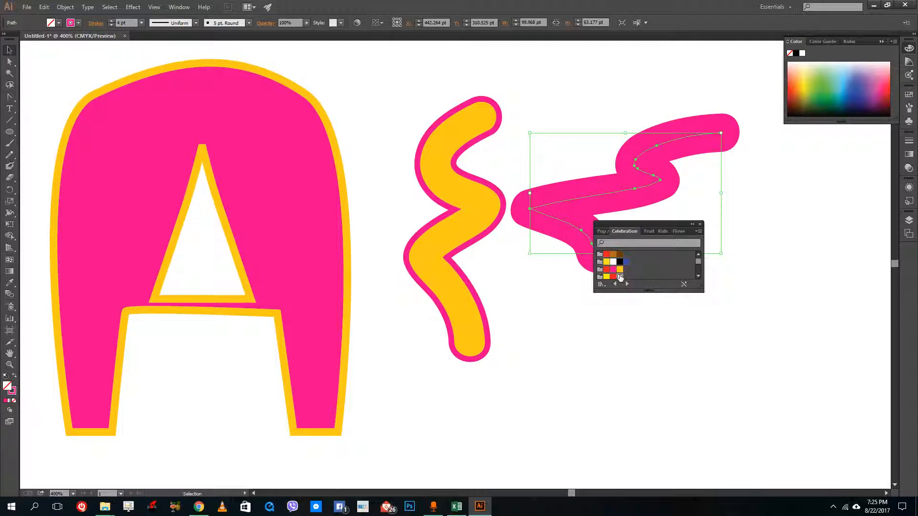
left_click_drag(647, 229, 761, 300)
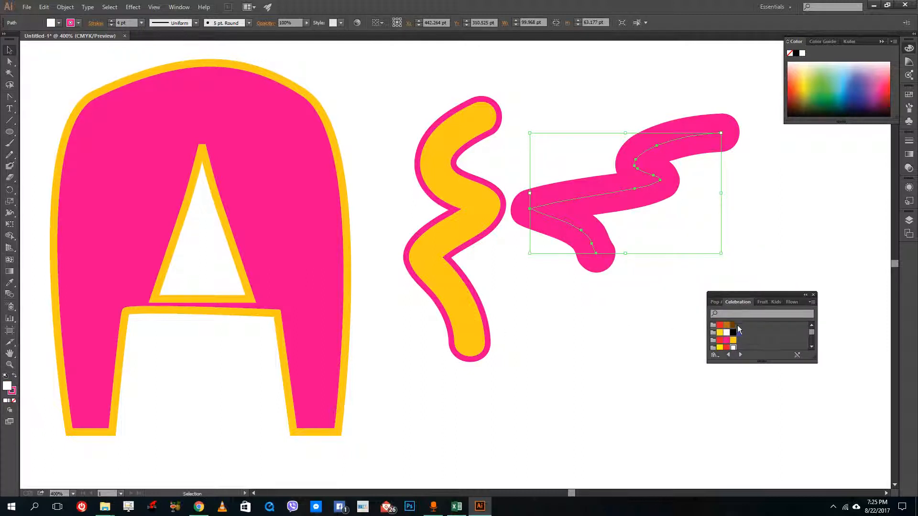
left_click(740, 333)
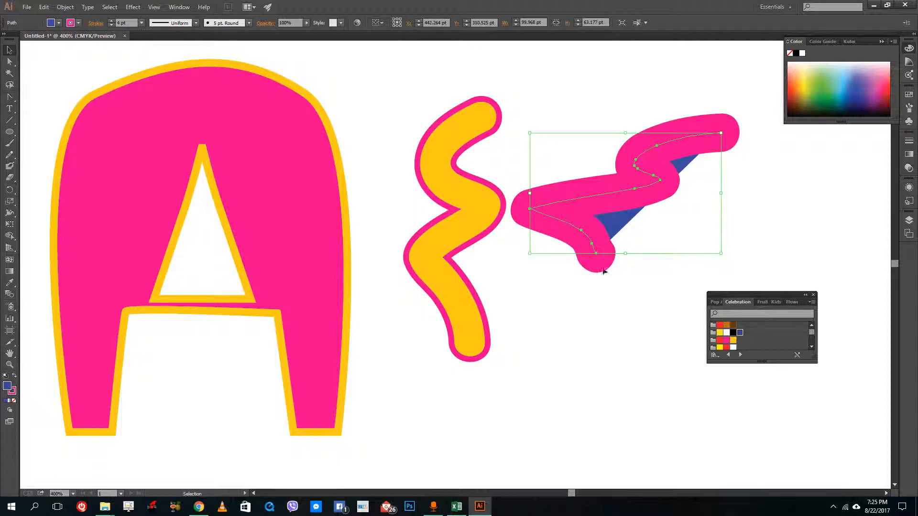
- Remove the fill from the pink zigzag path and move the path slightly down and to the right
left_click(725, 333)
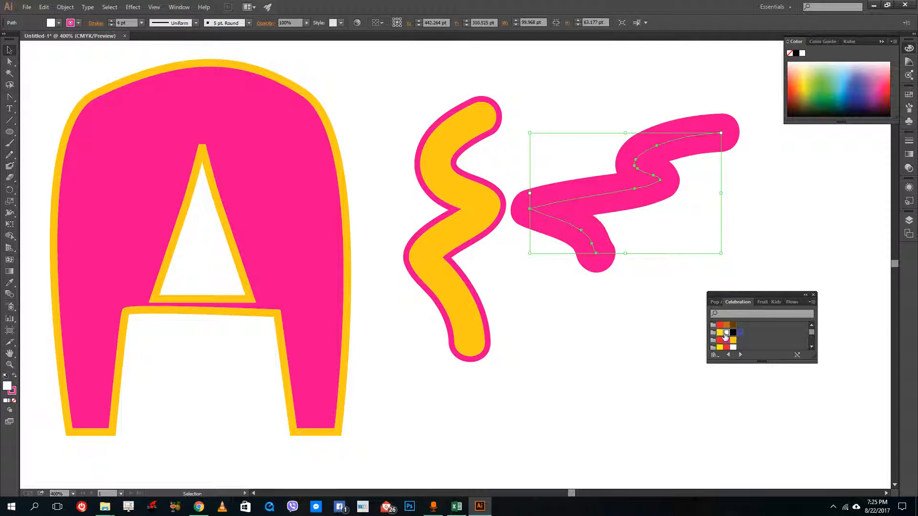
left_click(720, 325)
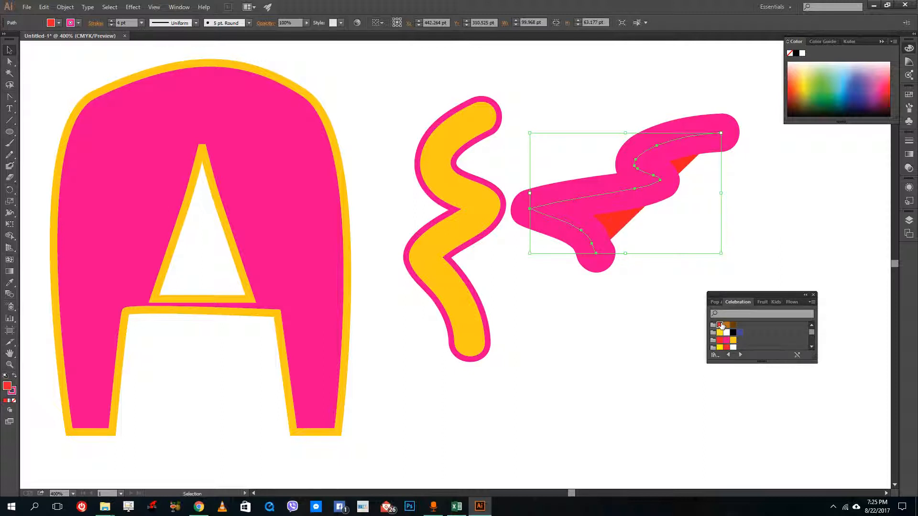
left_click(58, 22)
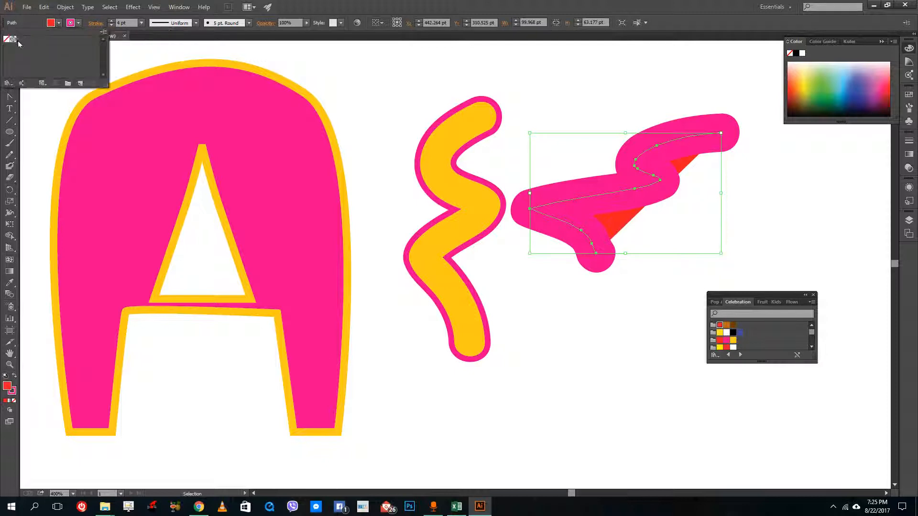
left_click(6, 39)
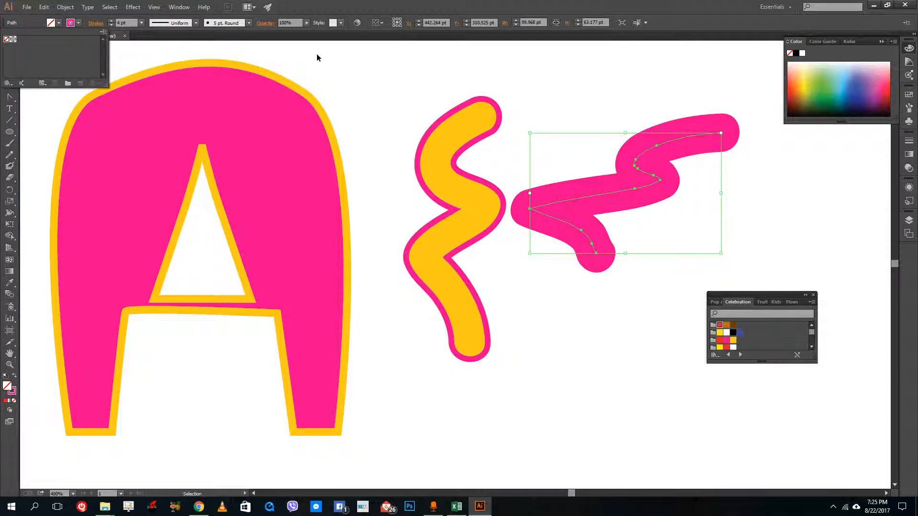
left_click(636, 199)
left_click_drag(630, 186, 639, 204)
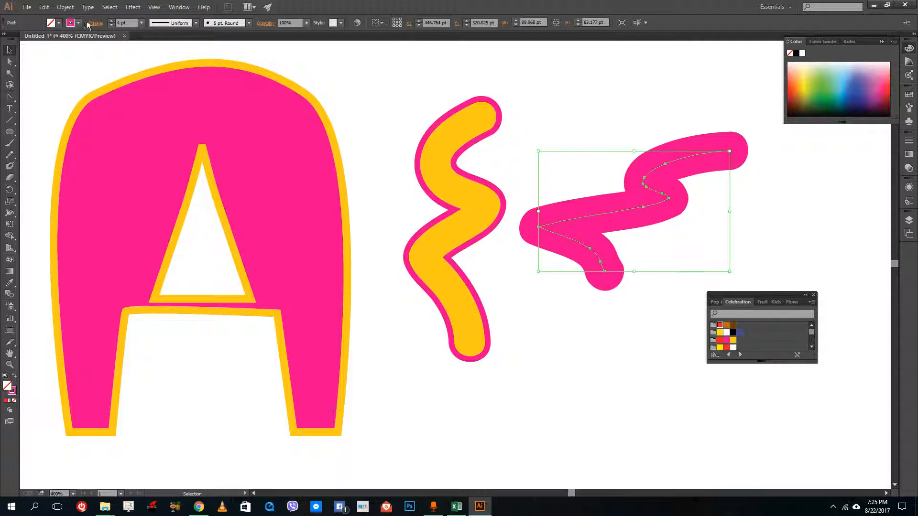
- Expand the zigzag path's appearance and give the expanded shape a golden-yellow stroke from the Celebration swatches
left_click(65, 7)
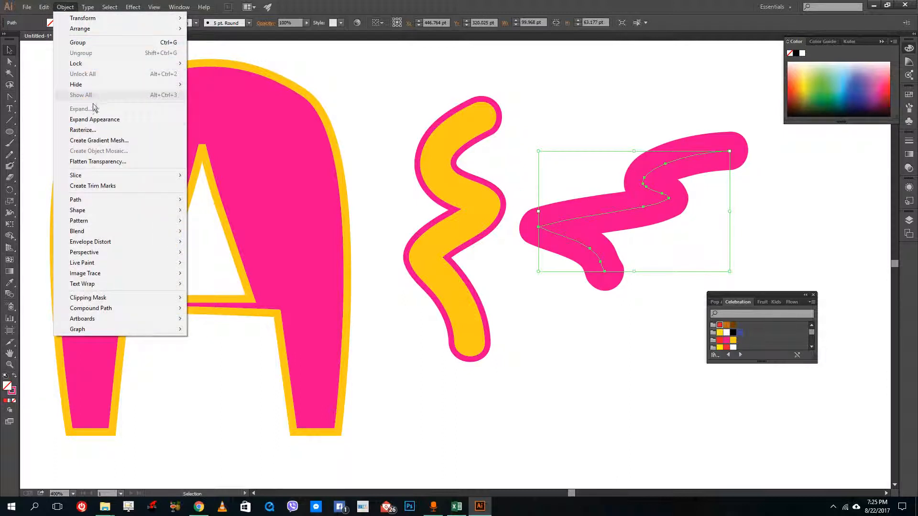
left_click(88, 120)
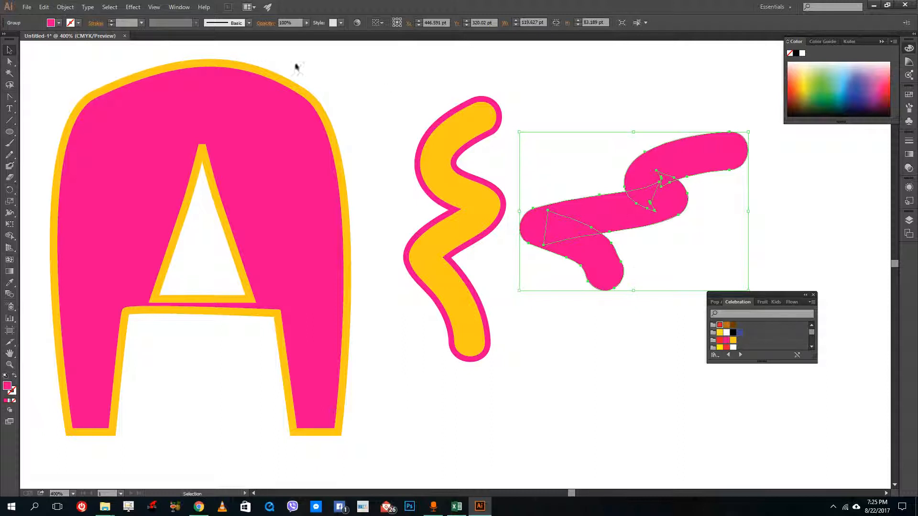
left_click(58, 22)
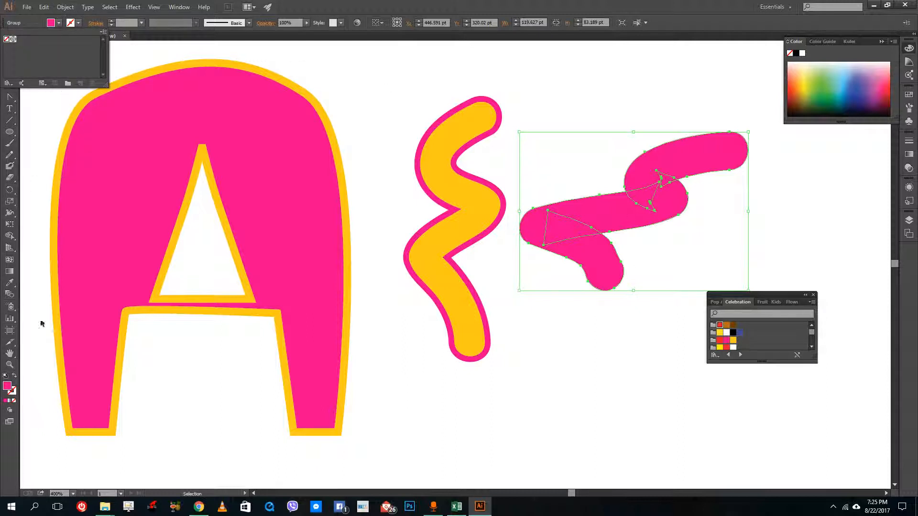
left_click(11, 397)
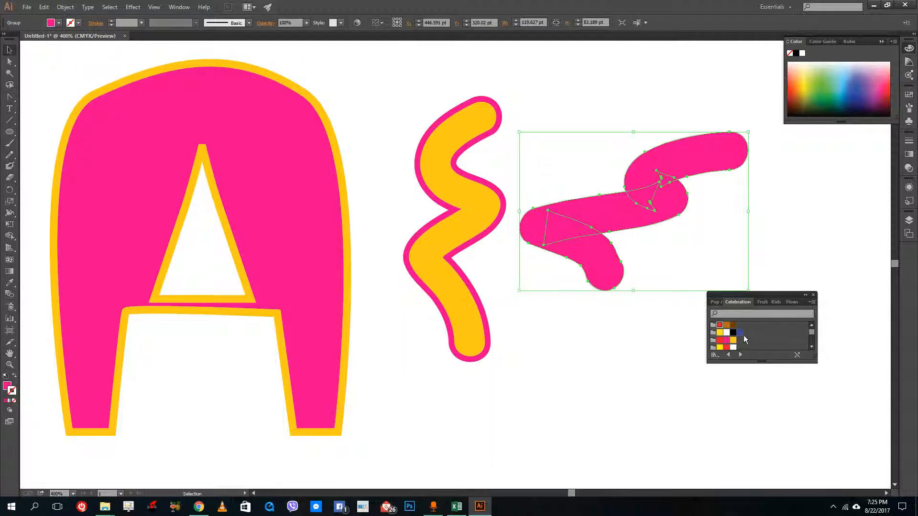
left_click(733, 340)
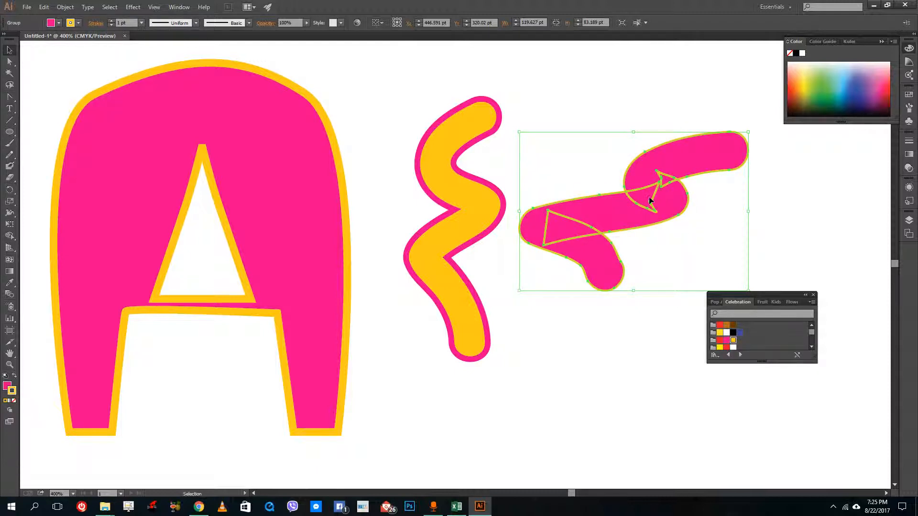
left_click(808, 207)
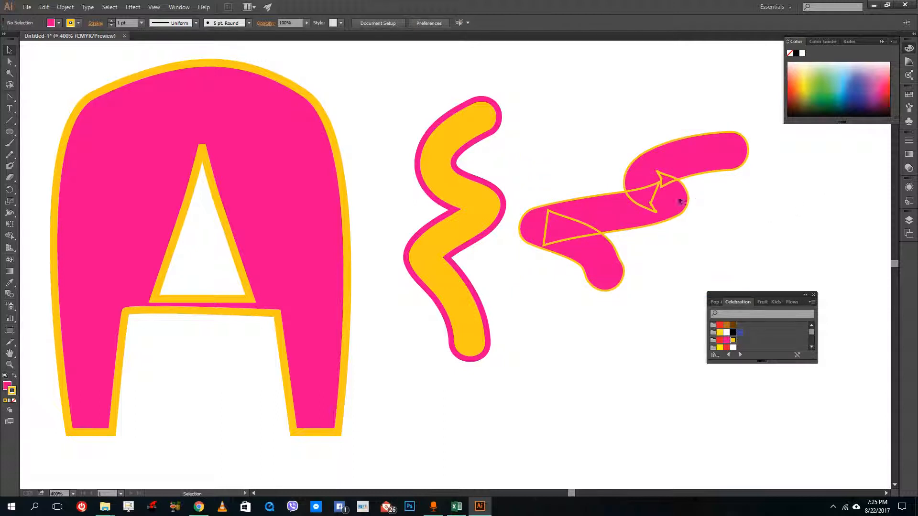
- Merge the expanded zigzag's overlapping outlines into a single shape with Pathfinder Unite
left_click(661, 197)
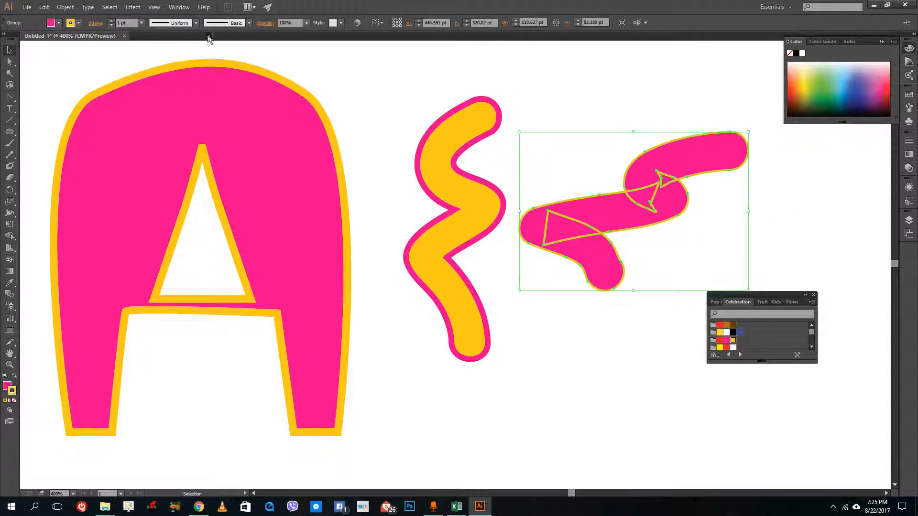
left_click(180, 7)
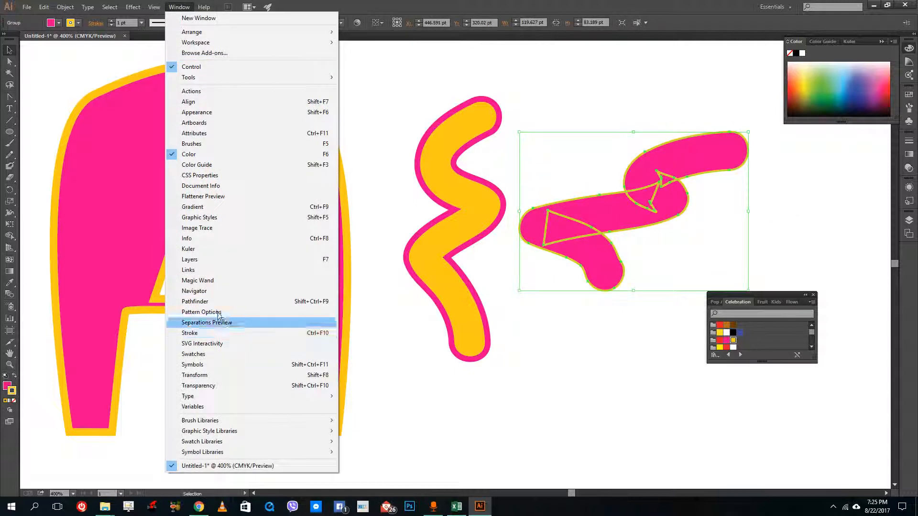
left_click(208, 301)
left_click(357, 83)
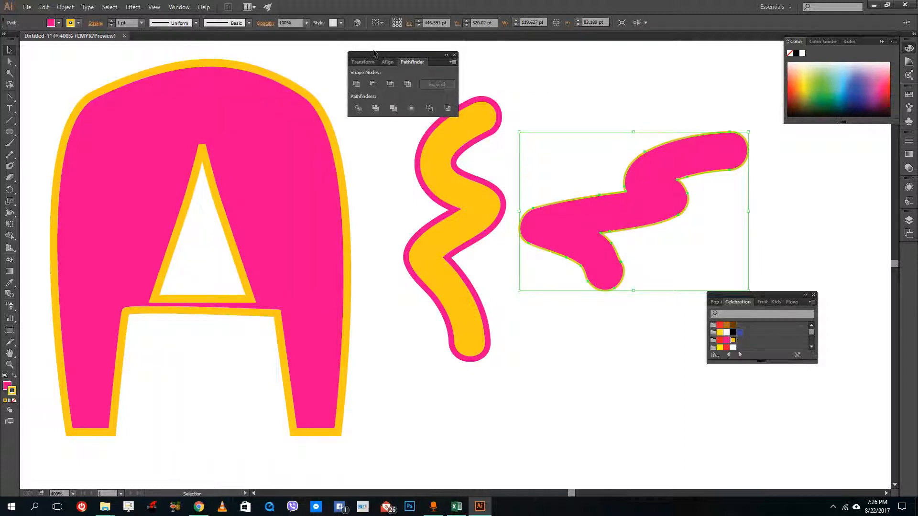
left_click(311, 63)
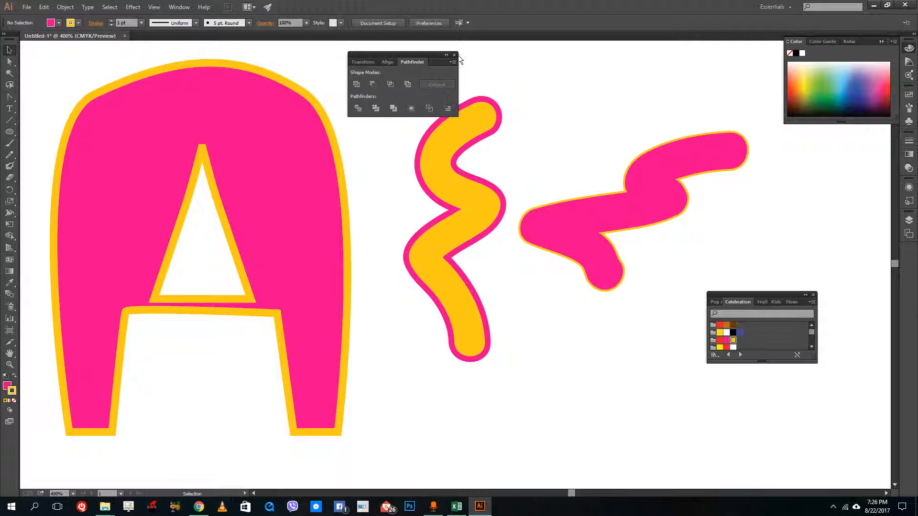
left_click(455, 55)
- Set the zigzag shape's yellow stroke weight to 6 pt and expand its fill and stroke into separate shapes
left_click(676, 201)
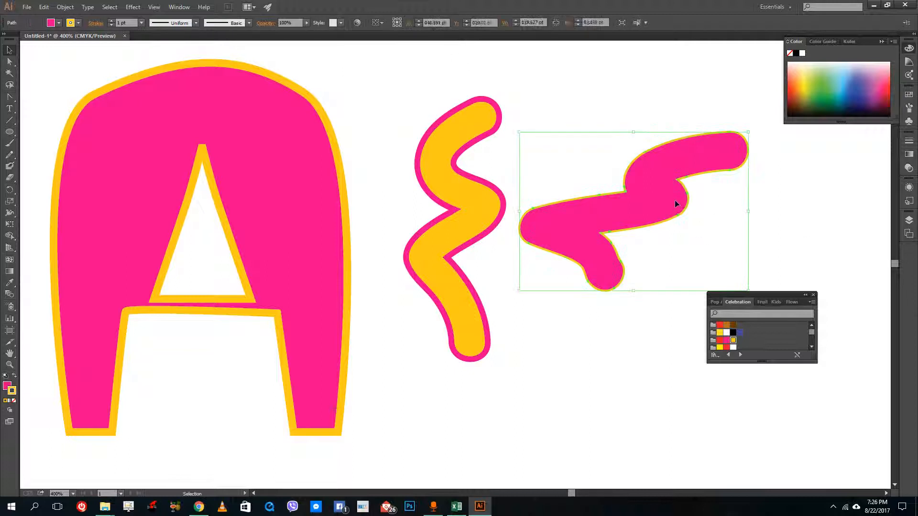
left_click(111, 21)
left_click(112, 21)
left_click(112, 21)
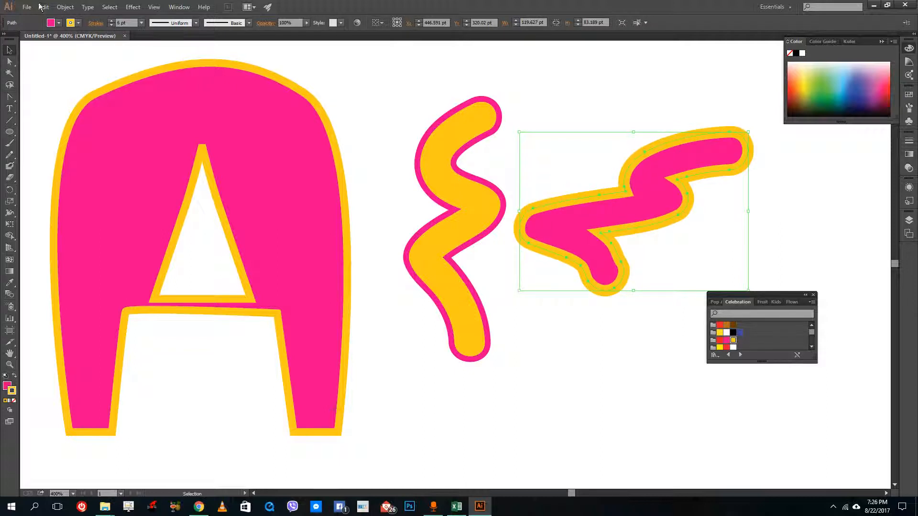
left_click(65, 7)
left_click(83, 108)
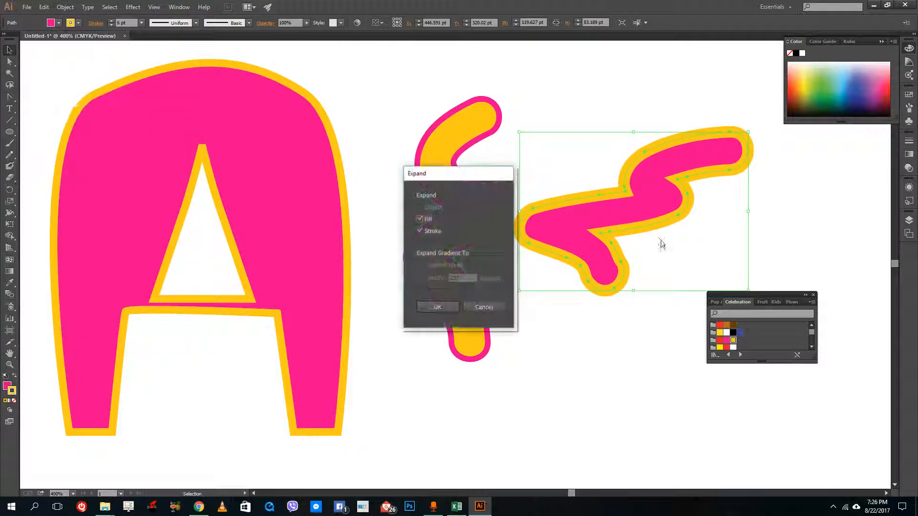
left_click(444, 309)
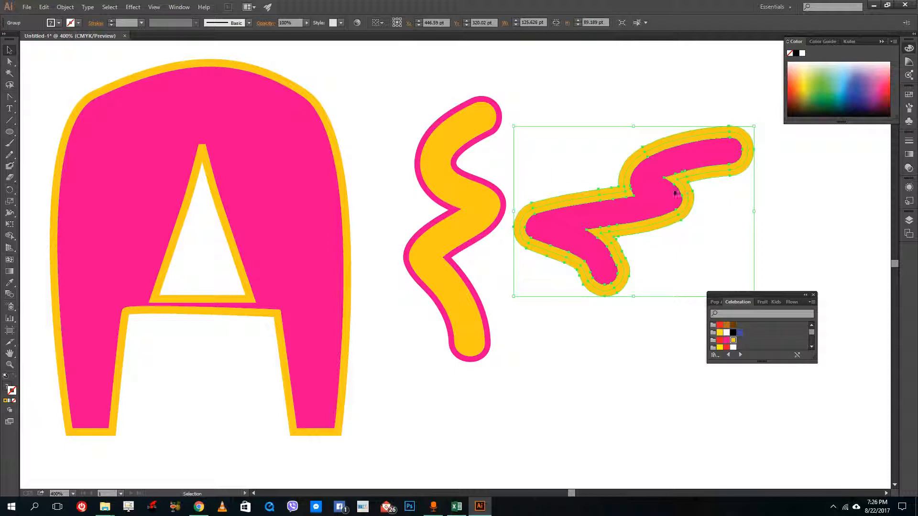
- Apply a light blue Celebration swatch as the stroke of the expanded zigzag group
left_click(79, 22)
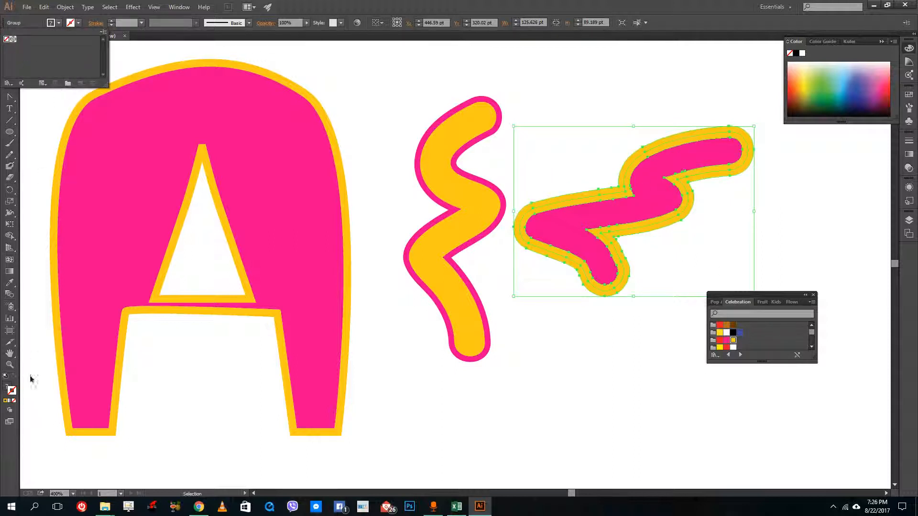
left_click(15, 392)
left_click(726, 333)
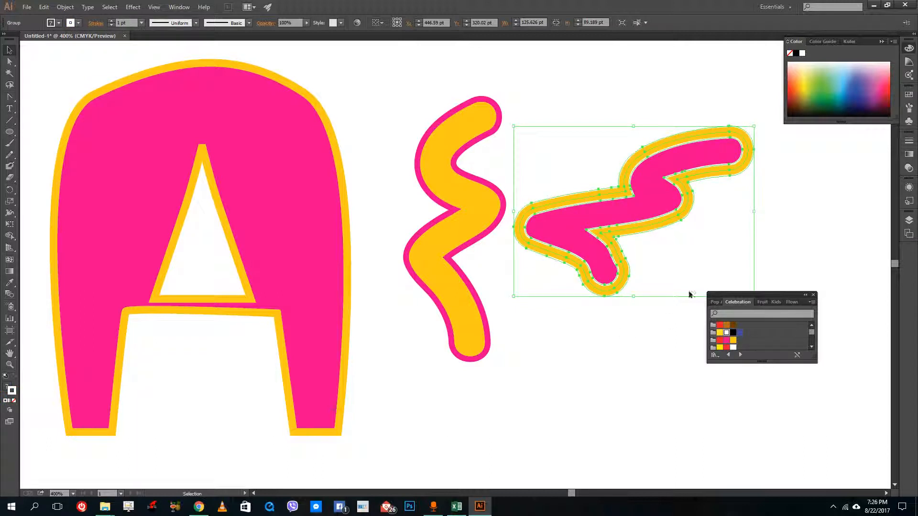
scroll(746, 341, "down", 2)
left_click(740, 337)
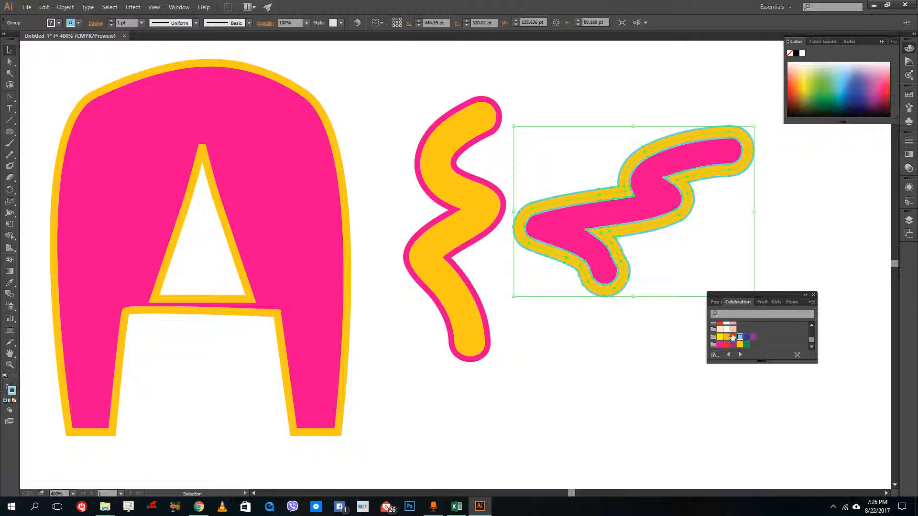
left_click(675, 99)
- Set the zigzag group's light blue stroke weight to 3 pt and move the group slightly down and to the right
left_click(637, 162)
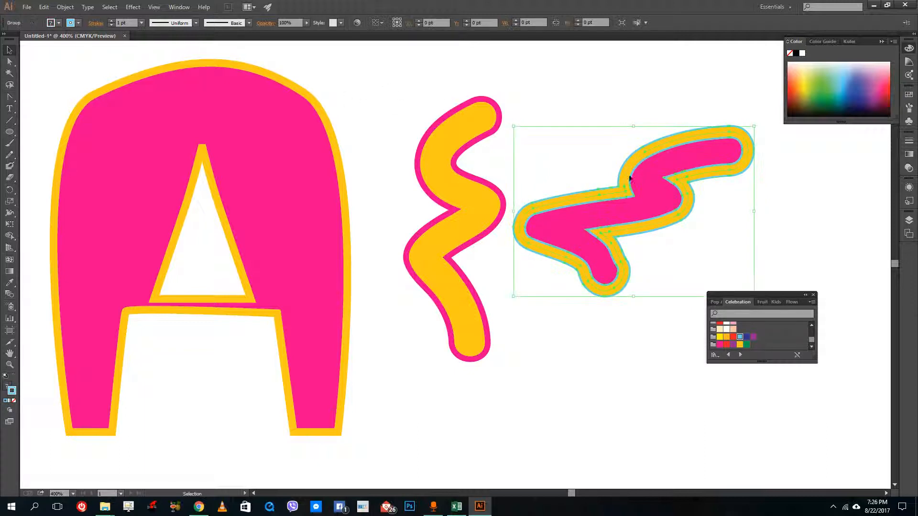
left_click(111, 20)
left_click(111, 20)
left_click_drag(694, 197, 708, 222)
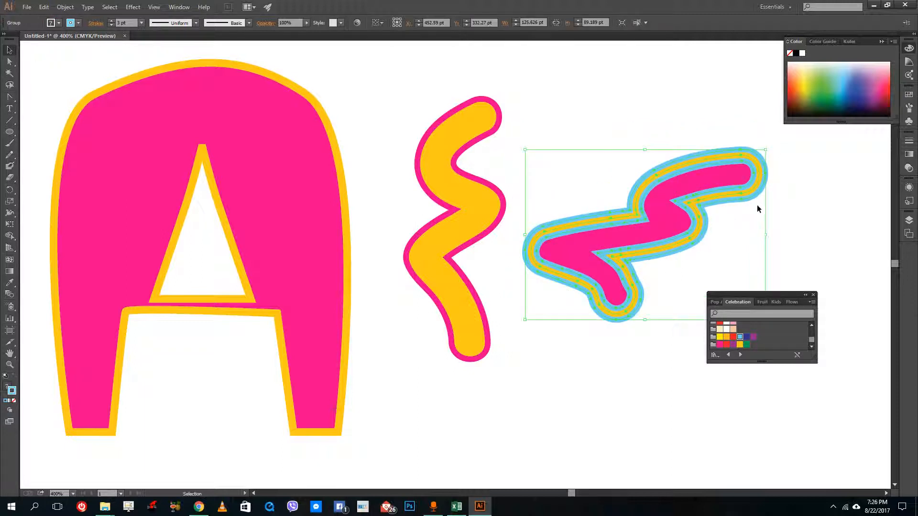
left_click(800, 204)
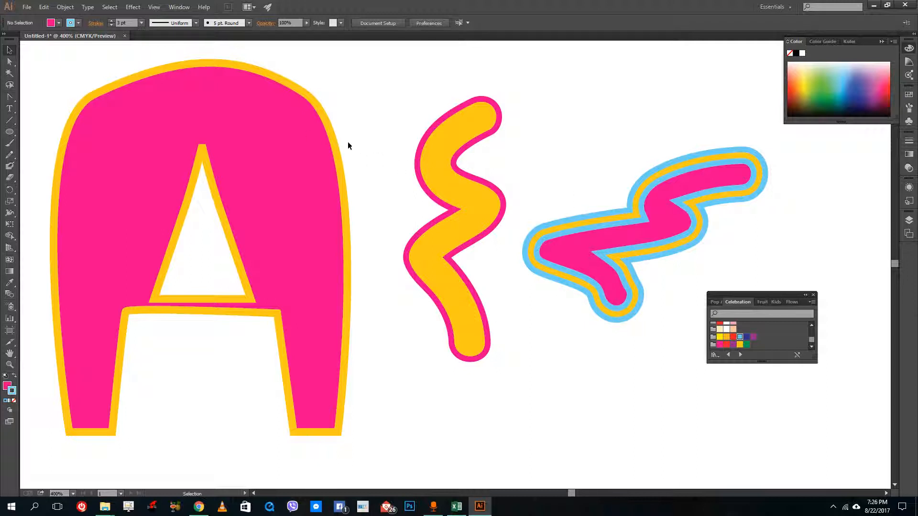
- Select the letter A, the wavy shape and the zigzag group, and move them together down and slightly left
left_click_drag(845, 241, 154, 93)
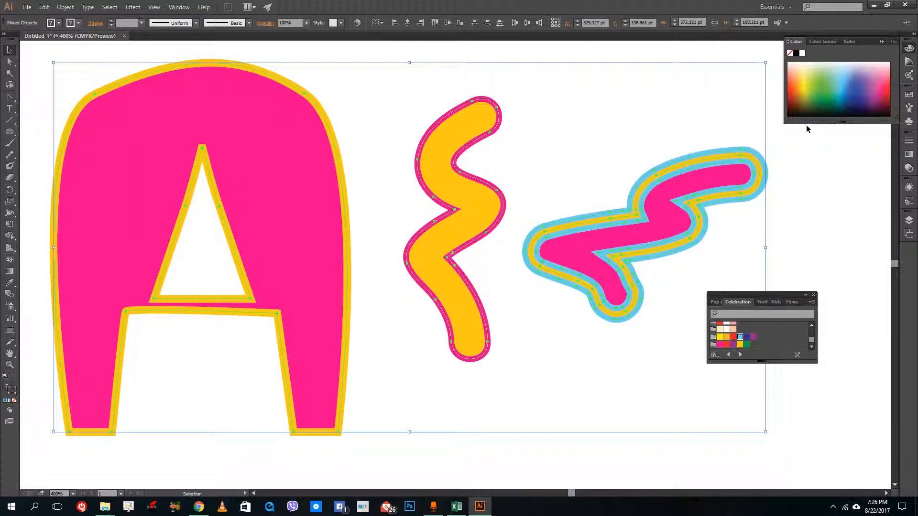
left_click_drag(689, 201, 652, 175)
left_click_drag(710, 156, 734, 227)
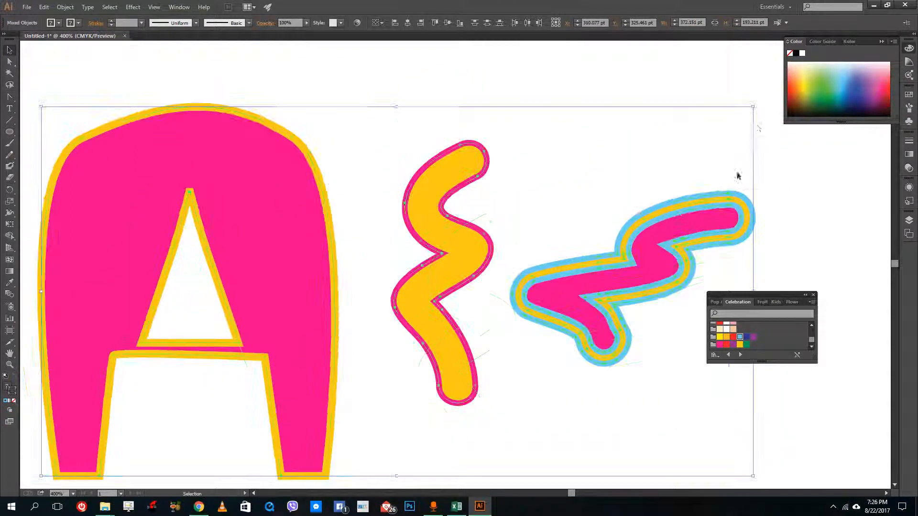